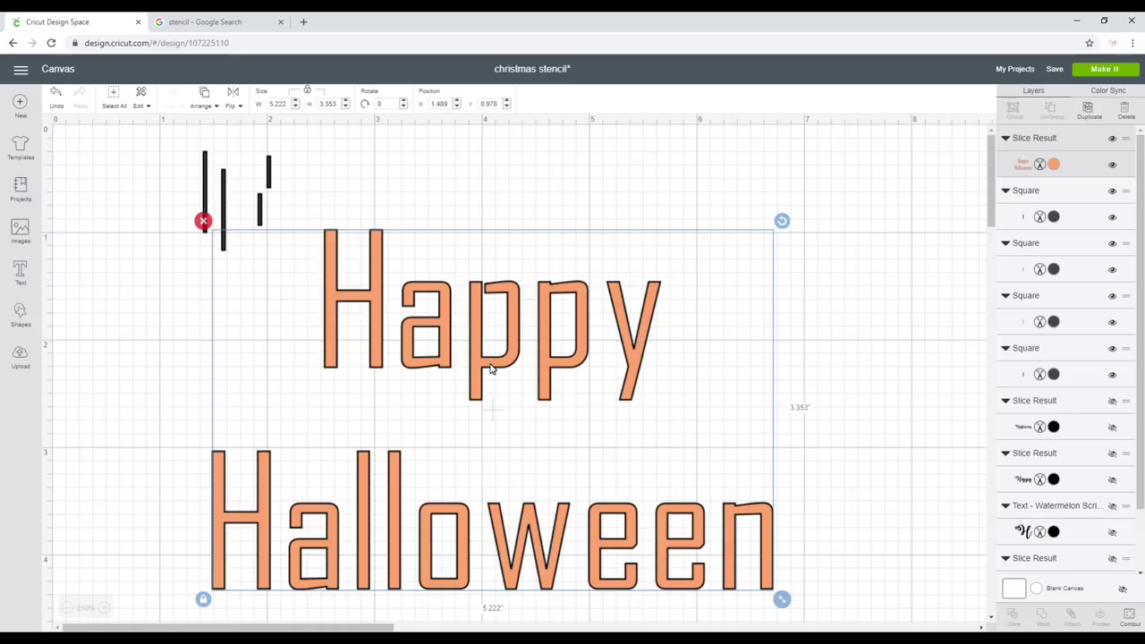
click(669, 300)
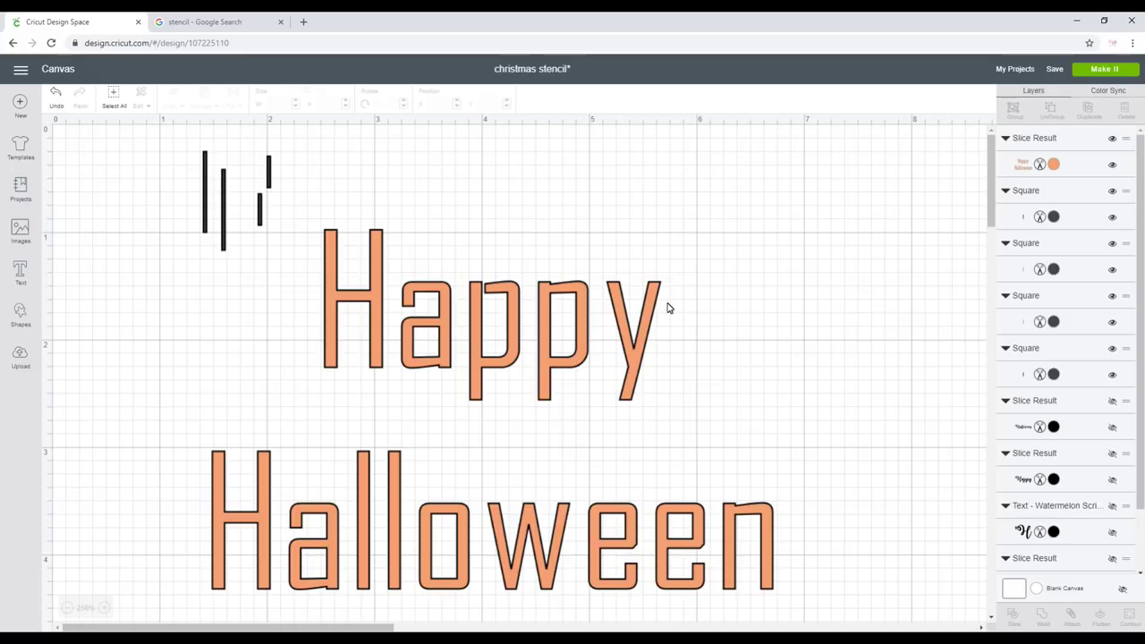
click(1114, 480)
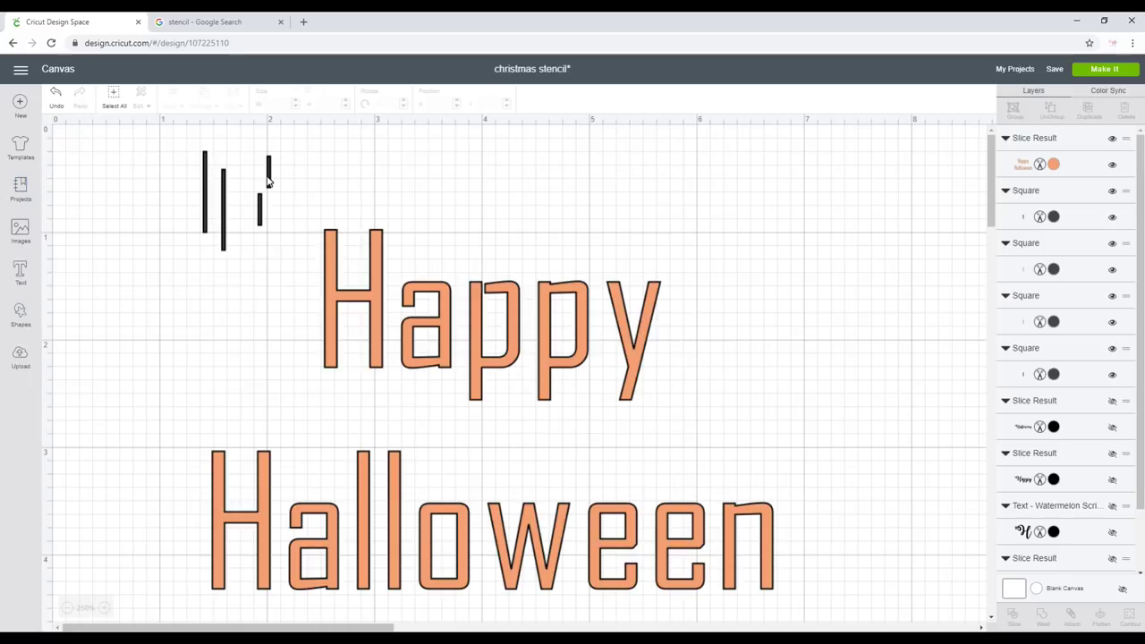
click(268, 179)
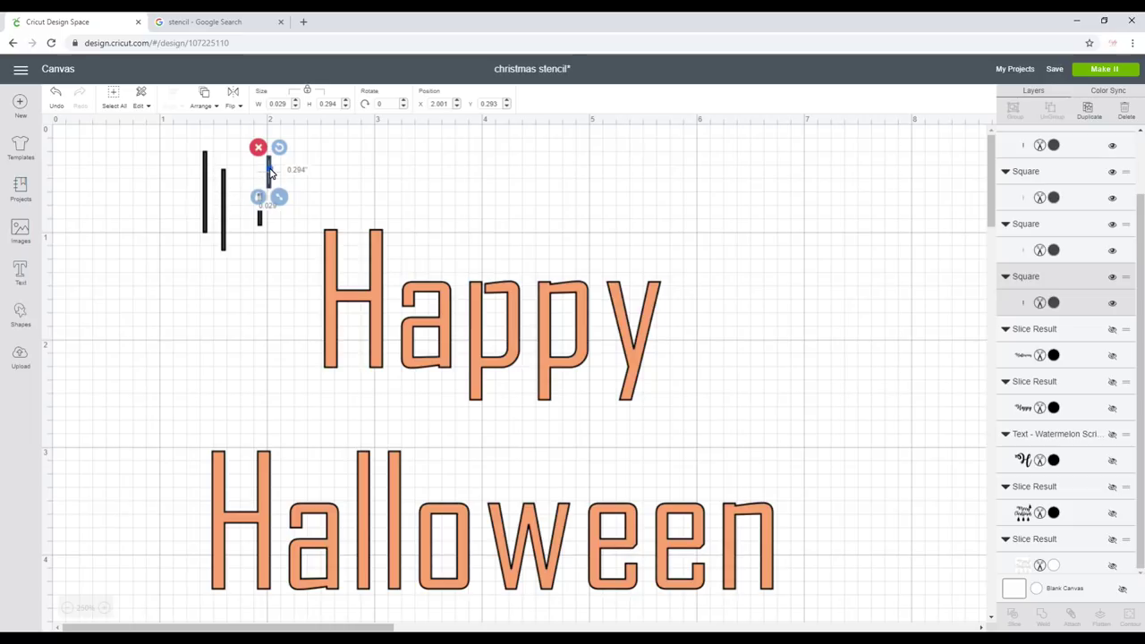
- Place the small bar over the second p of Happy and send the text to the back
drag(270, 172, 562, 293)
click(313, 177)
click(582, 348)
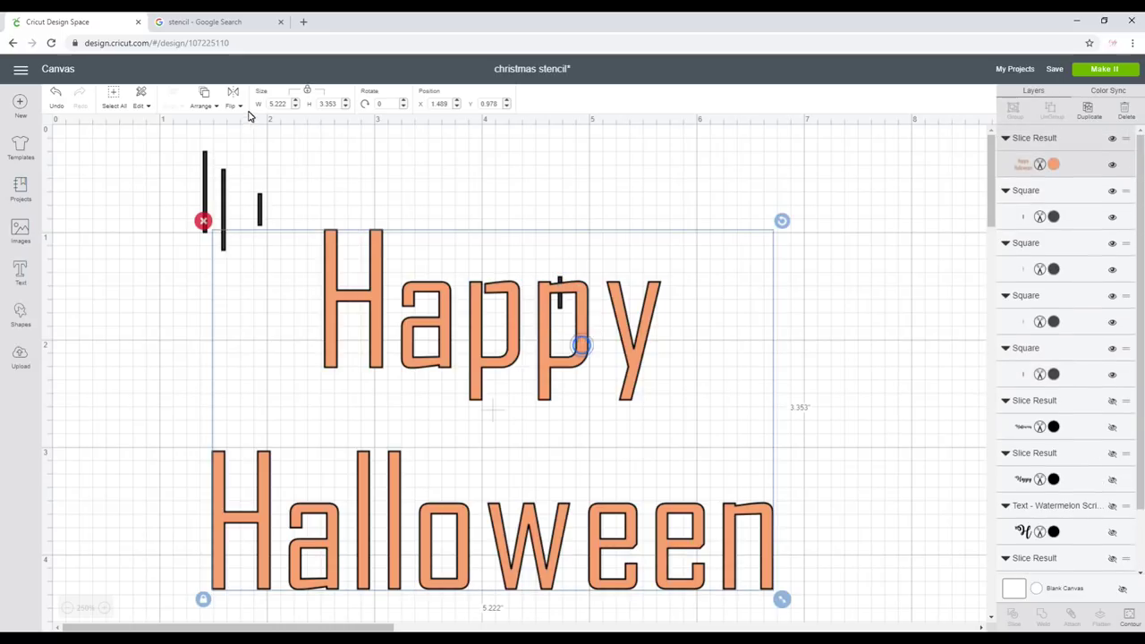
click(211, 105)
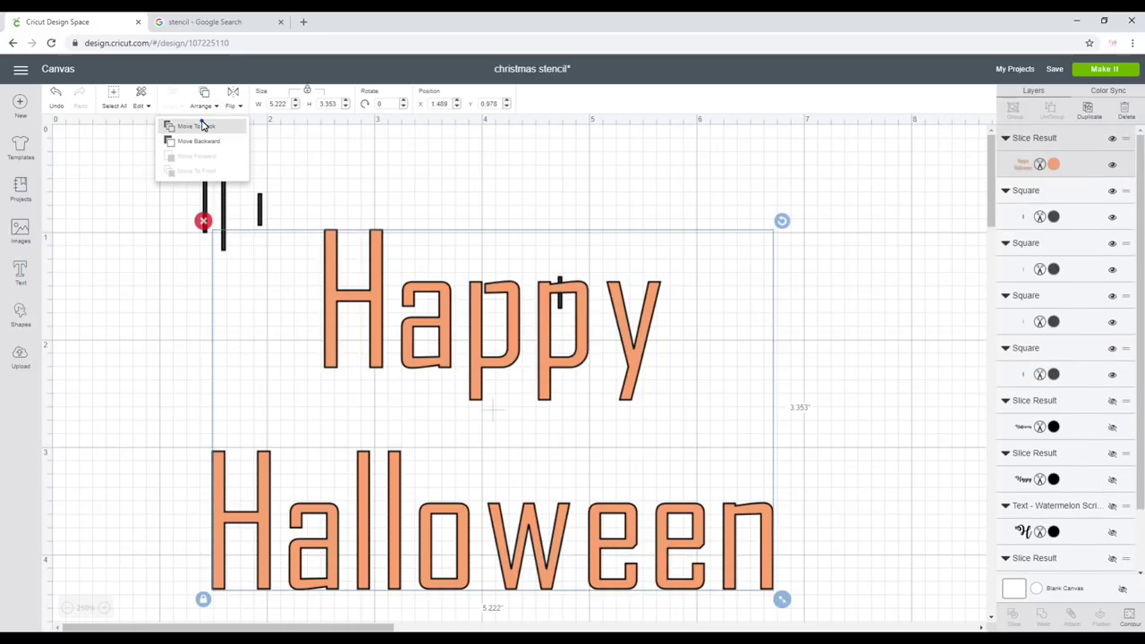
click(204, 123)
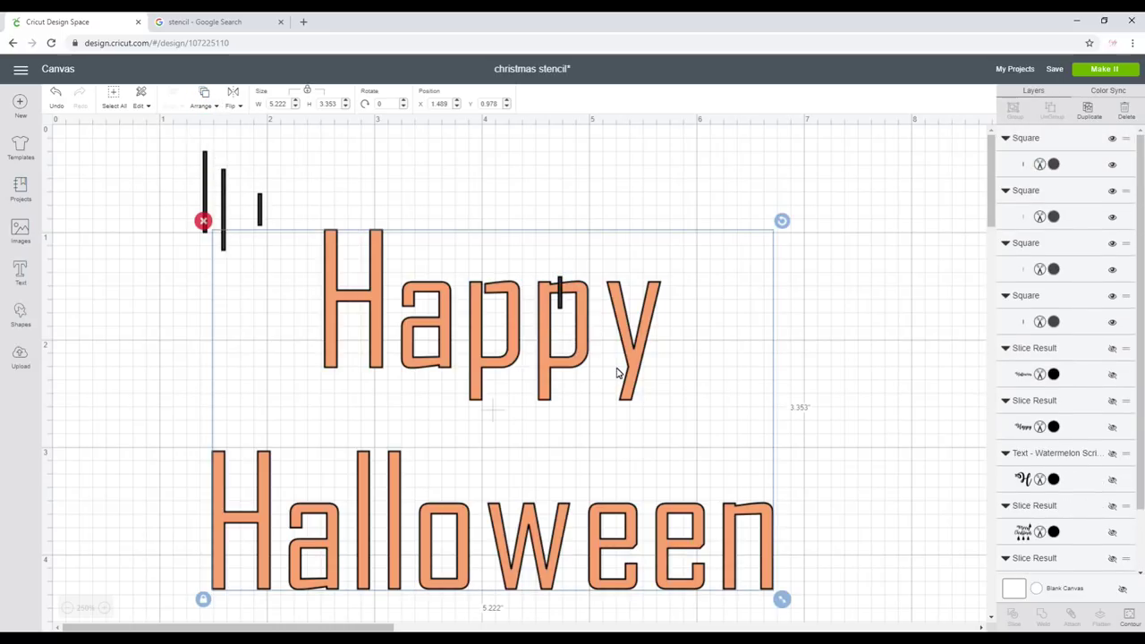
- Nudge the bar slightly left over the p, then select both the bar and the text
click(561, 306)
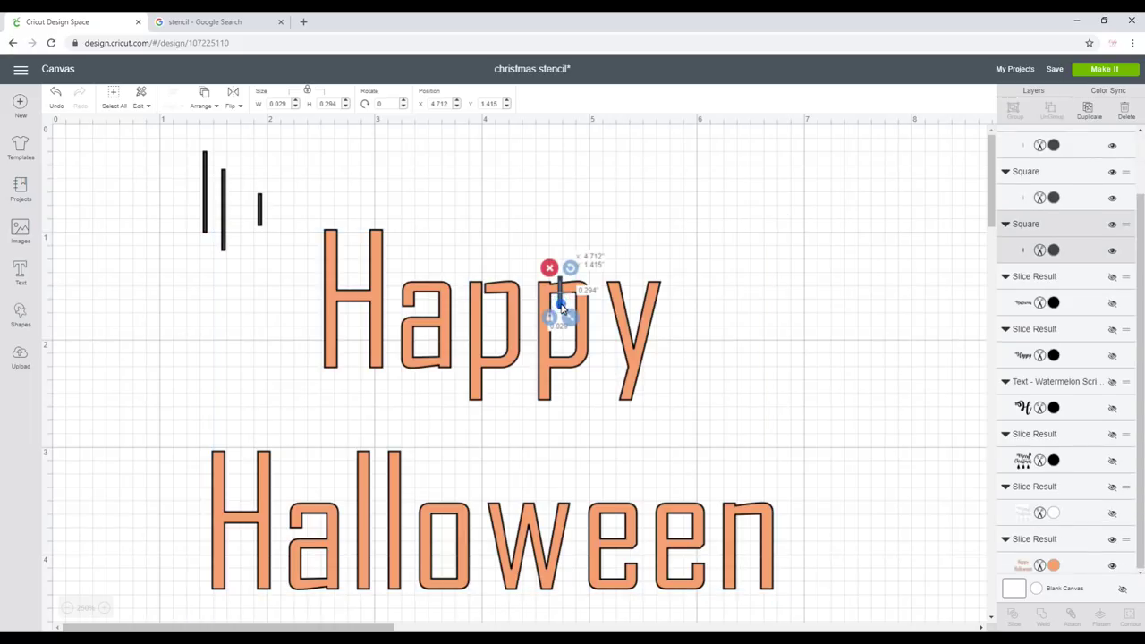
drag(561, 306, 554, 308)
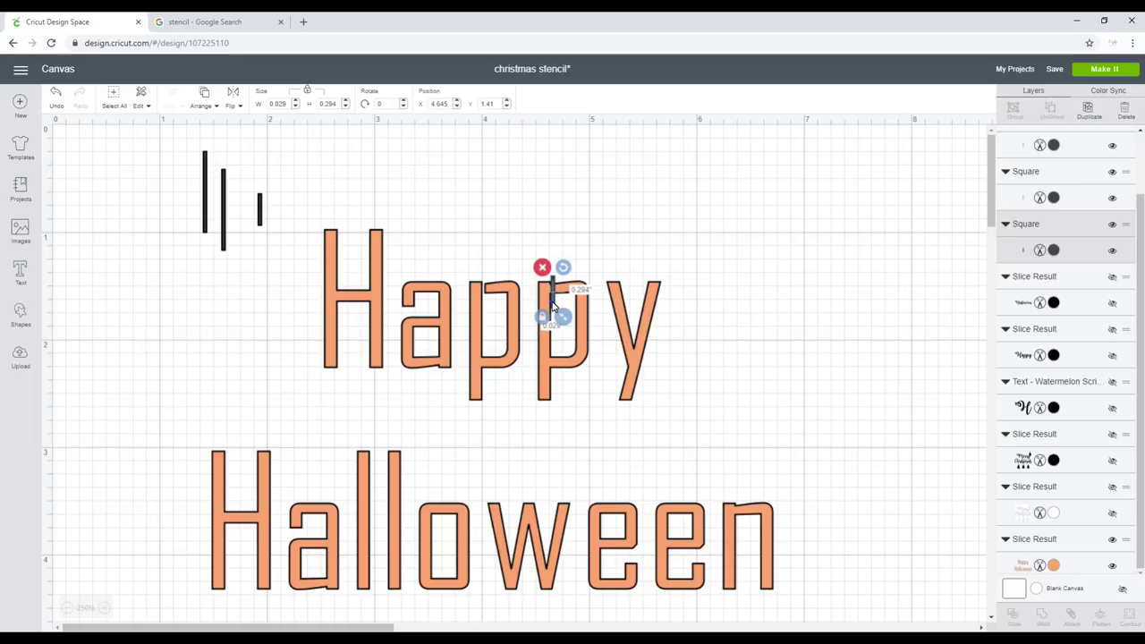
drag(862, 231, 552, 478)
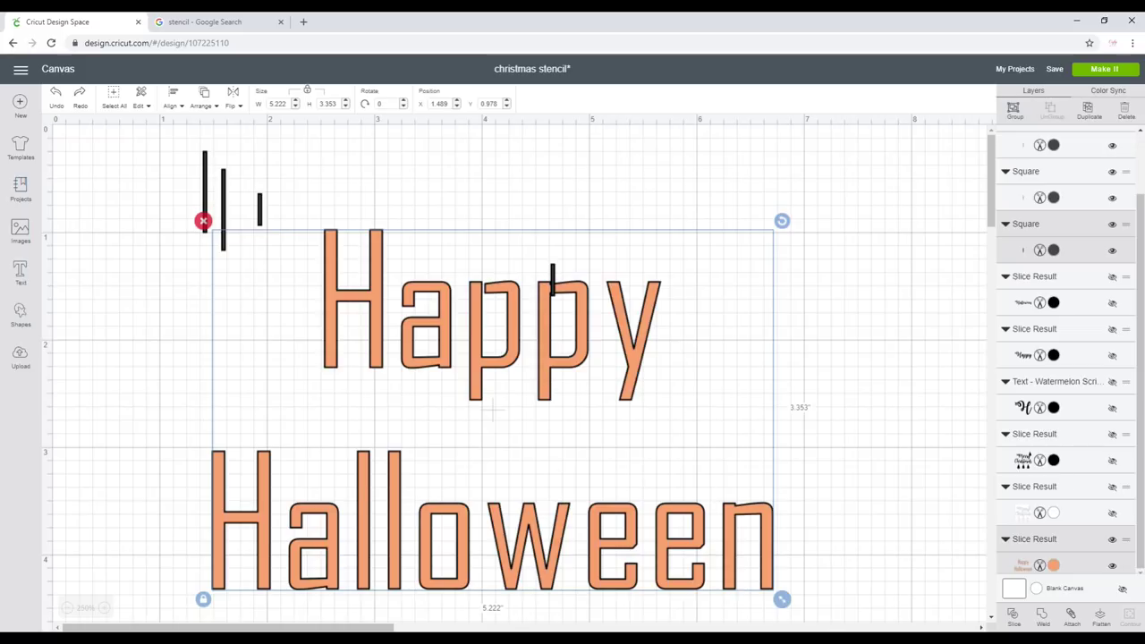
- Slice the bar out of the lettering and delete the three leftover slice pieces
click(1013, 616)
click(554, 285)
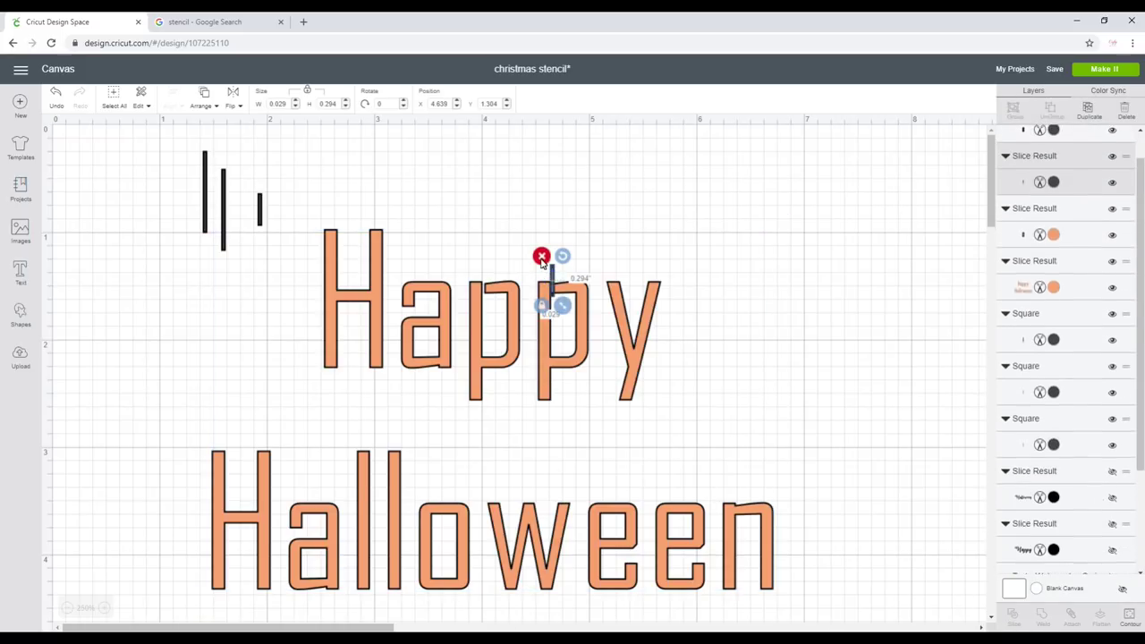
key(Delete)
click(552, 283)
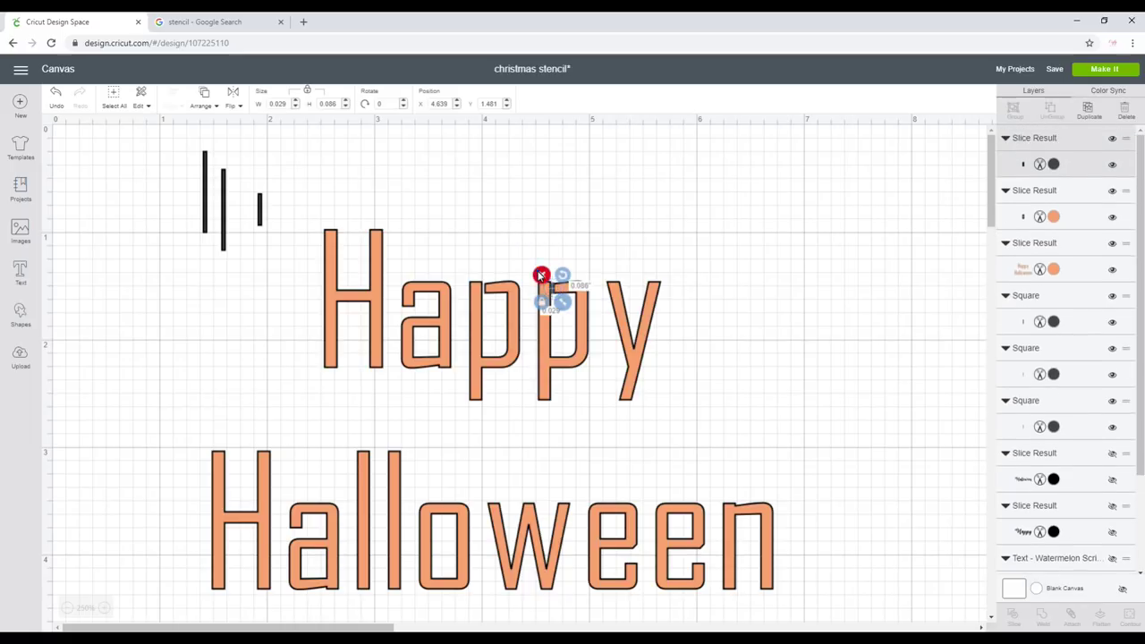
key(Delete)
click(551, 283)
key(Delete)
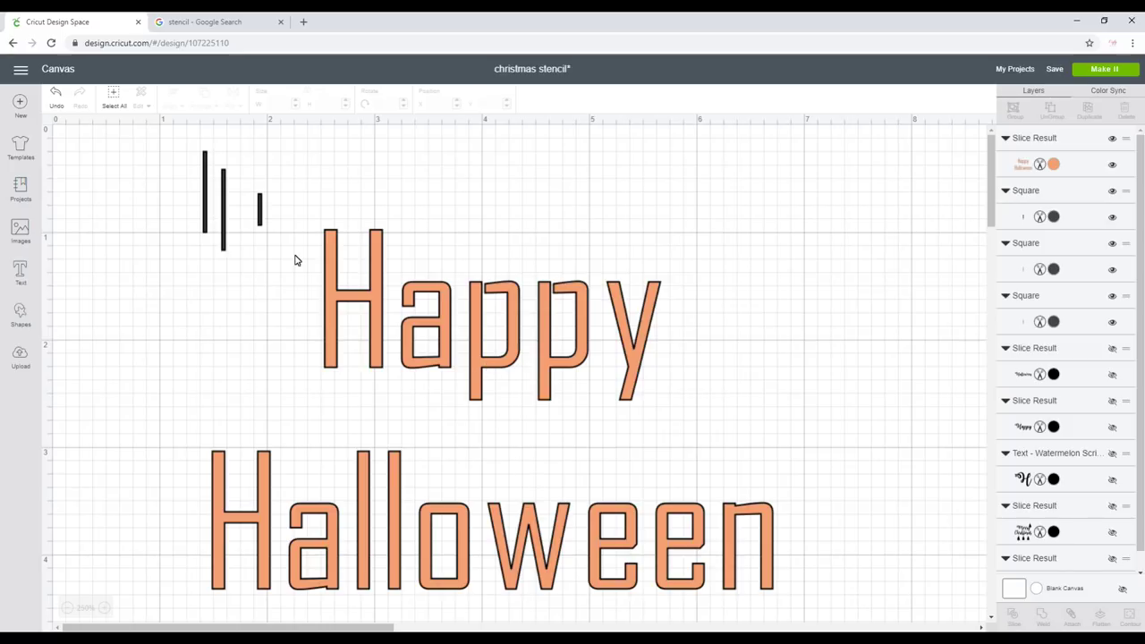
- Duplicate a spare small bar four times
click(259, 207)
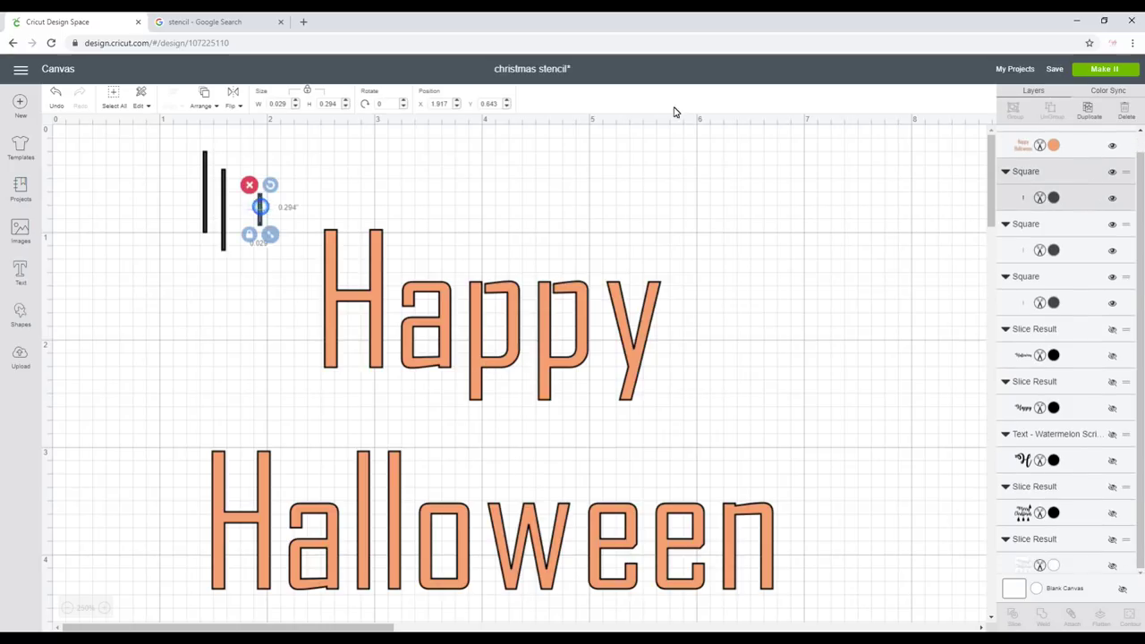
click(1090, 111)
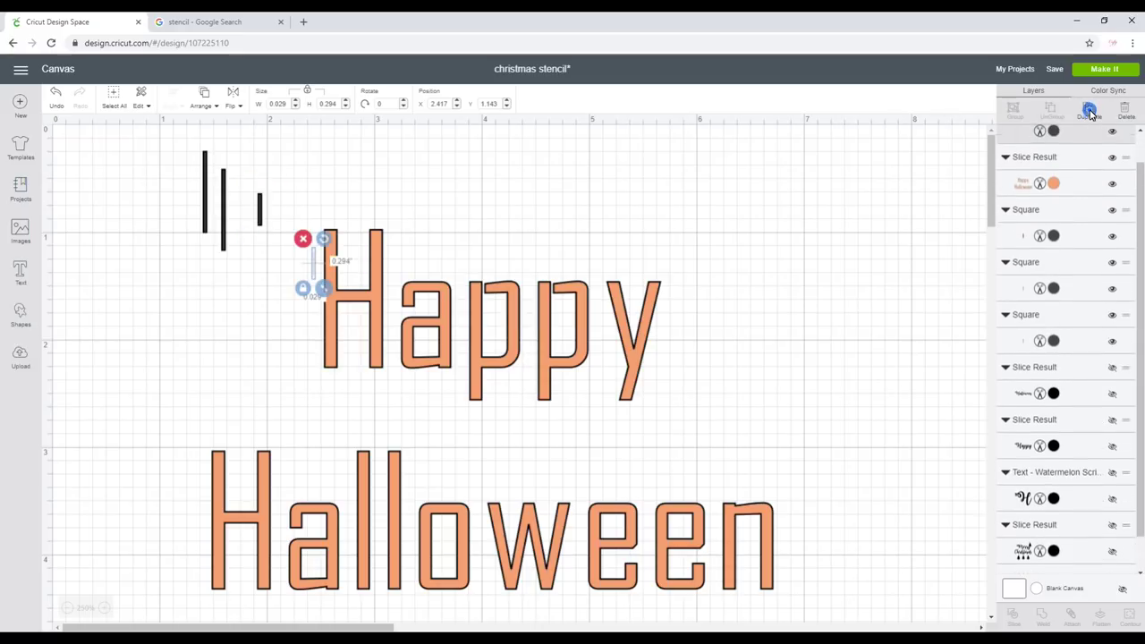
click(1089, 111)
click(1089, 111)
click(1090, 111)
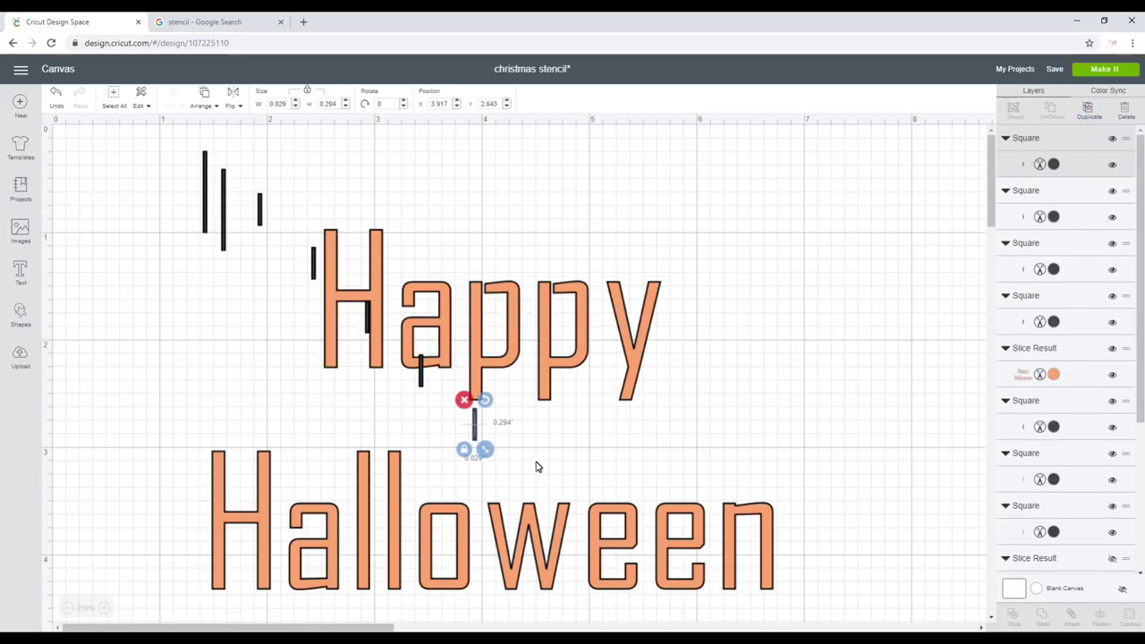
- Shift the Happy Halloween text slightly and place a bar copy across the p of Happy
mouse_move(472, 442)
mouse_down()
mouse_move(484, 412)
mouse_move(488, 448)
mouse_up()
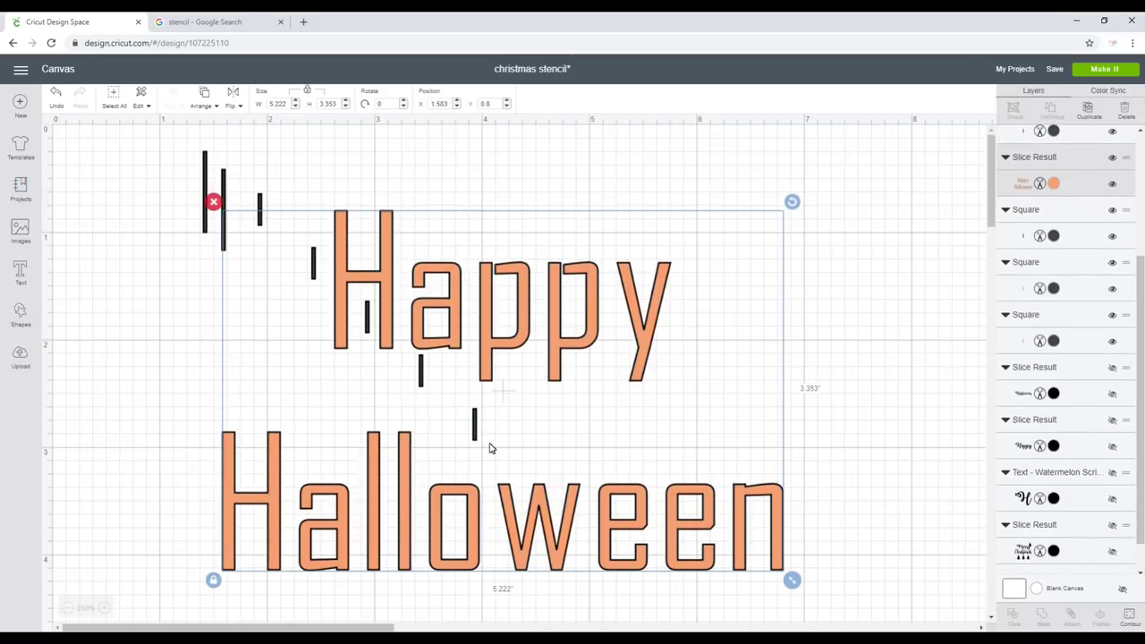
click(921, 329)
drag(315, 268, 495, 359)
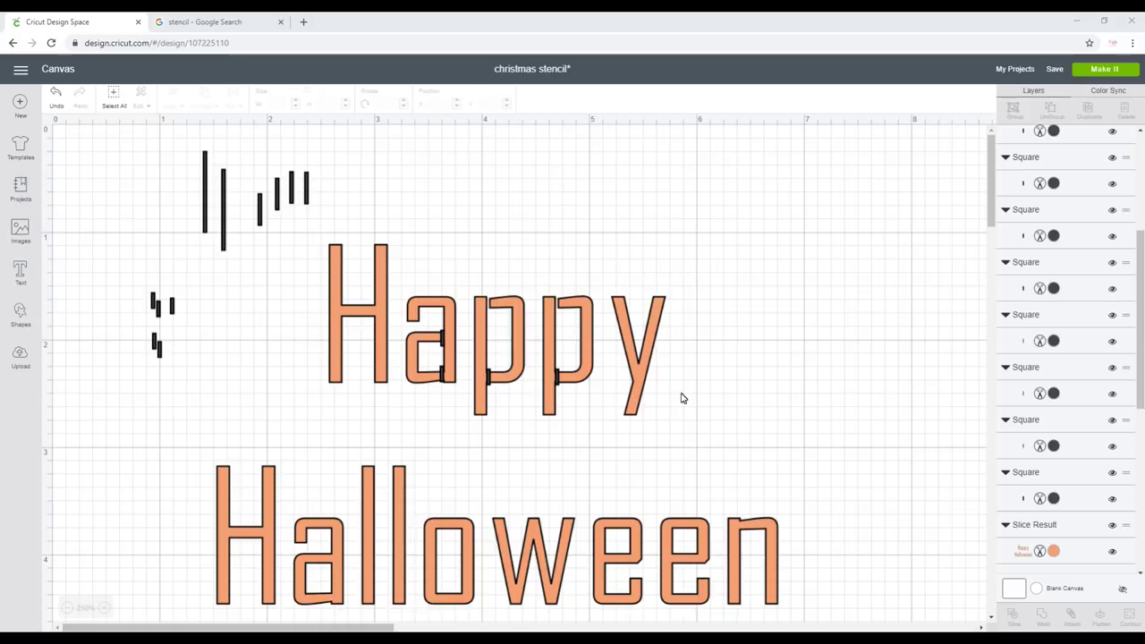
- Hide the Happy Halloween text and weld the bars on the a and p's into one shape
click(643, 340)
scroll(1065, 269, down, 2)
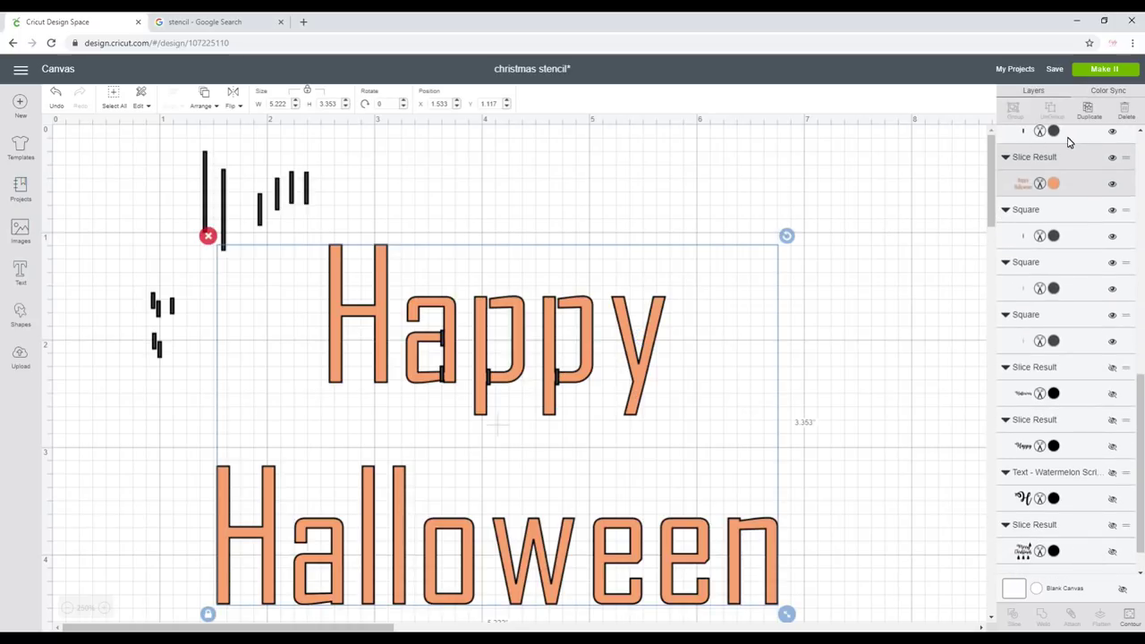
click(1112, 187)
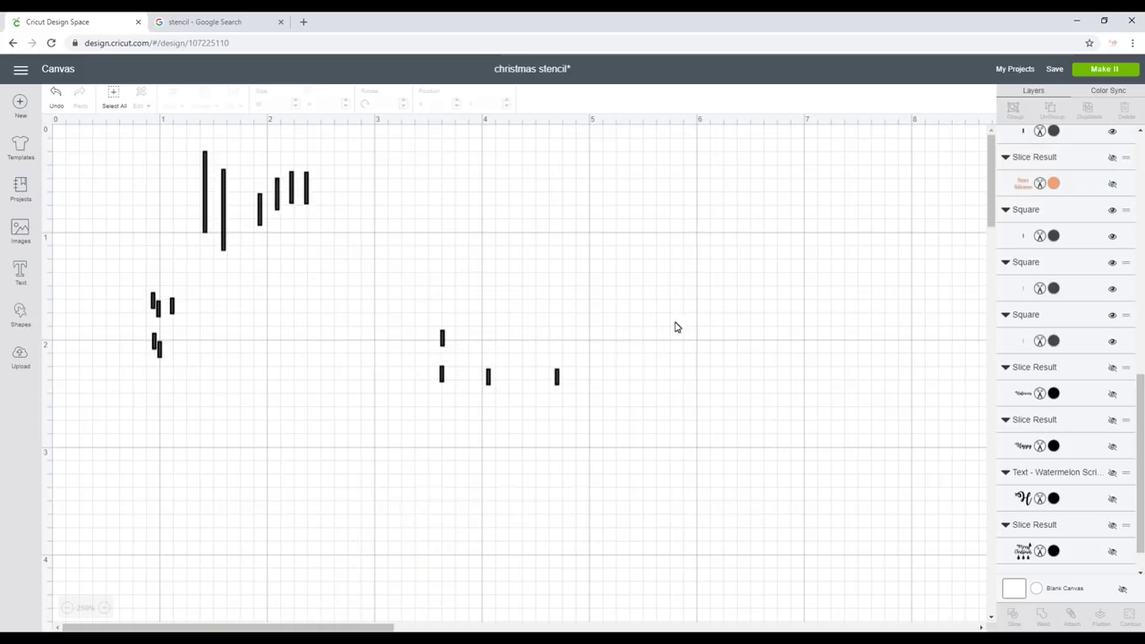
drag(662, 305, 421, 430)
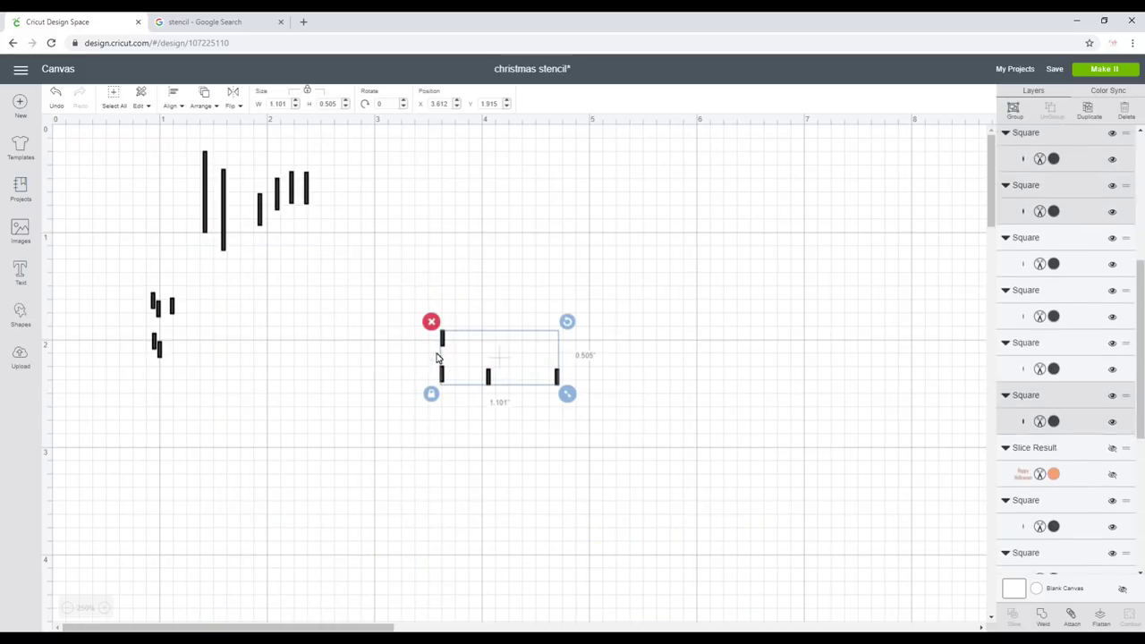
click(1041, 615)
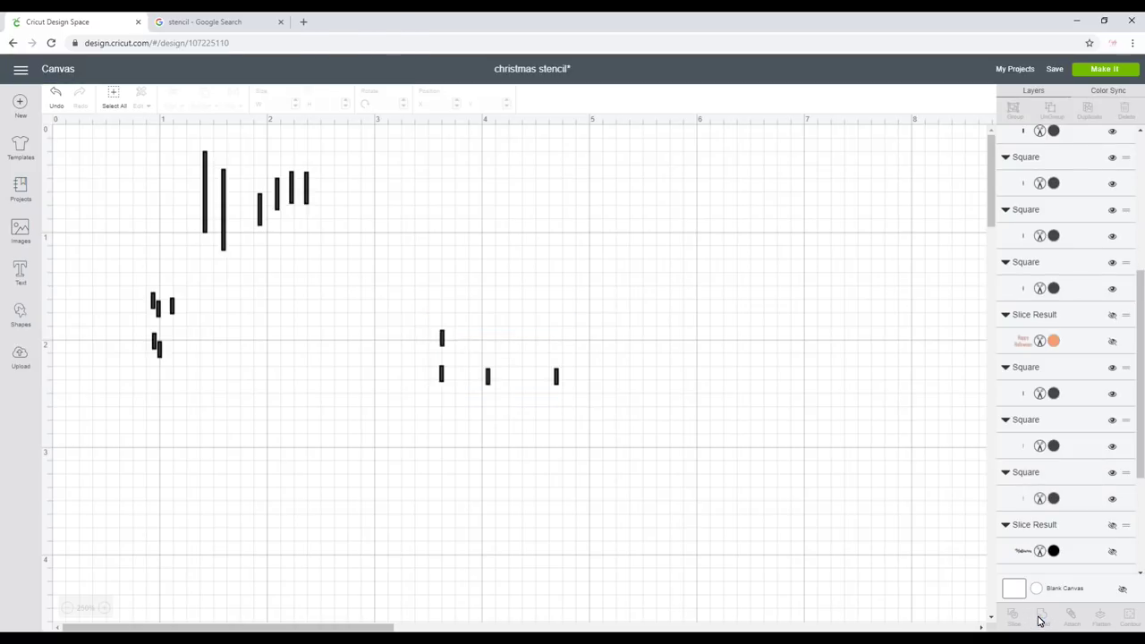
- Show the text again and select it together with the welded bars
click(1113, 341)
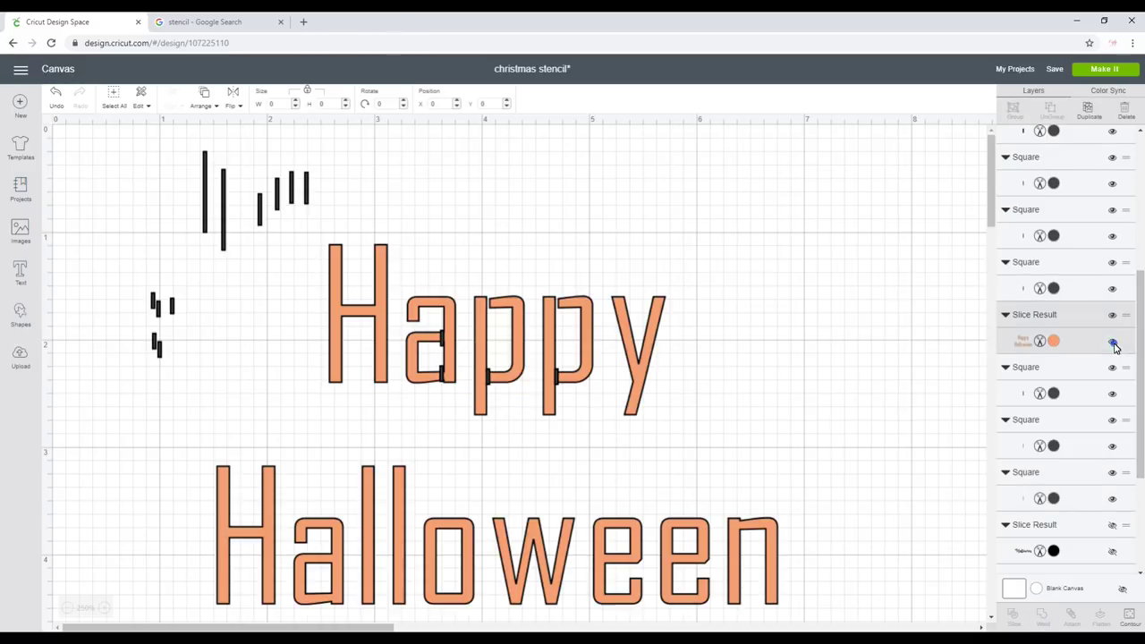
click(934, 311)
drag(930, 238, 340, 598)
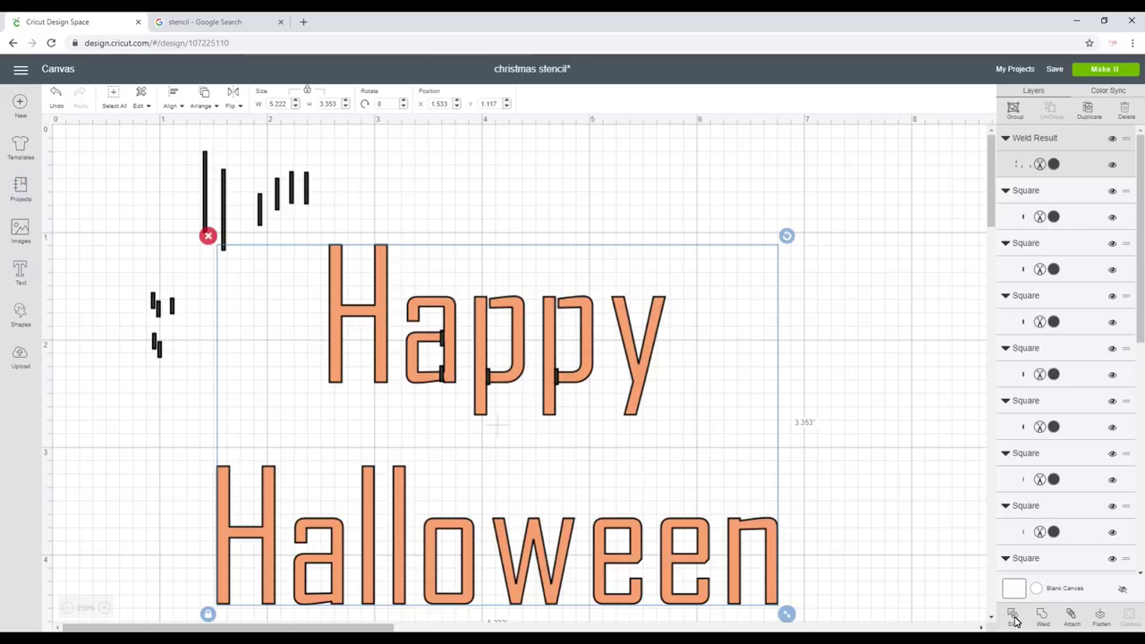
- Undo a trial slice, then unhide the 11 × 8 in rectangle and move it behind the text
click(1014, 617)
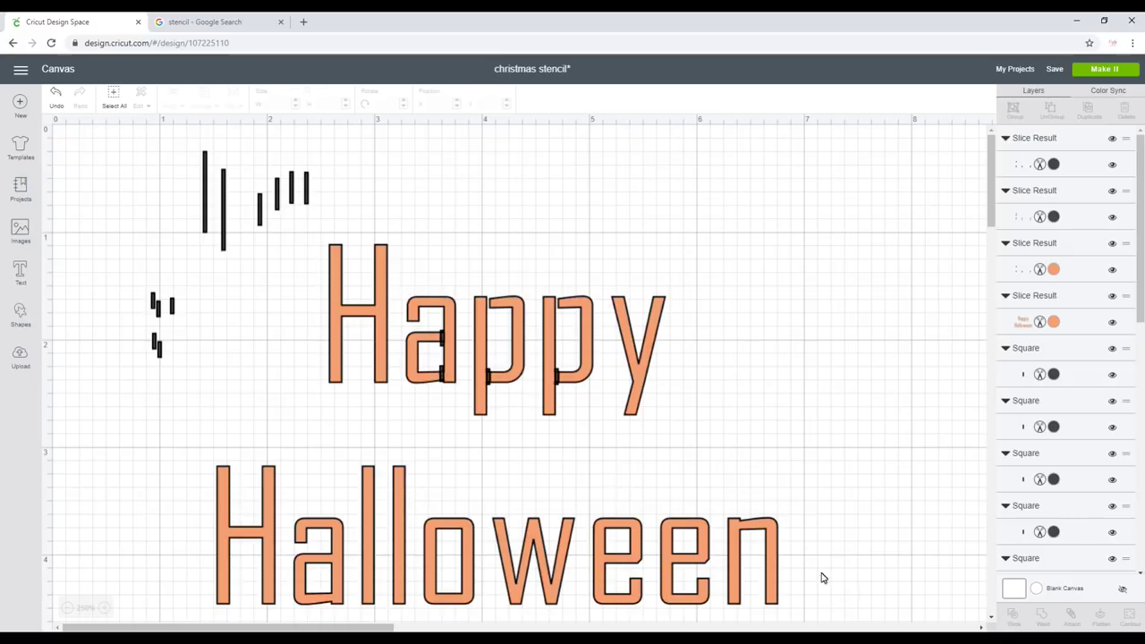
key(ctrl+z)
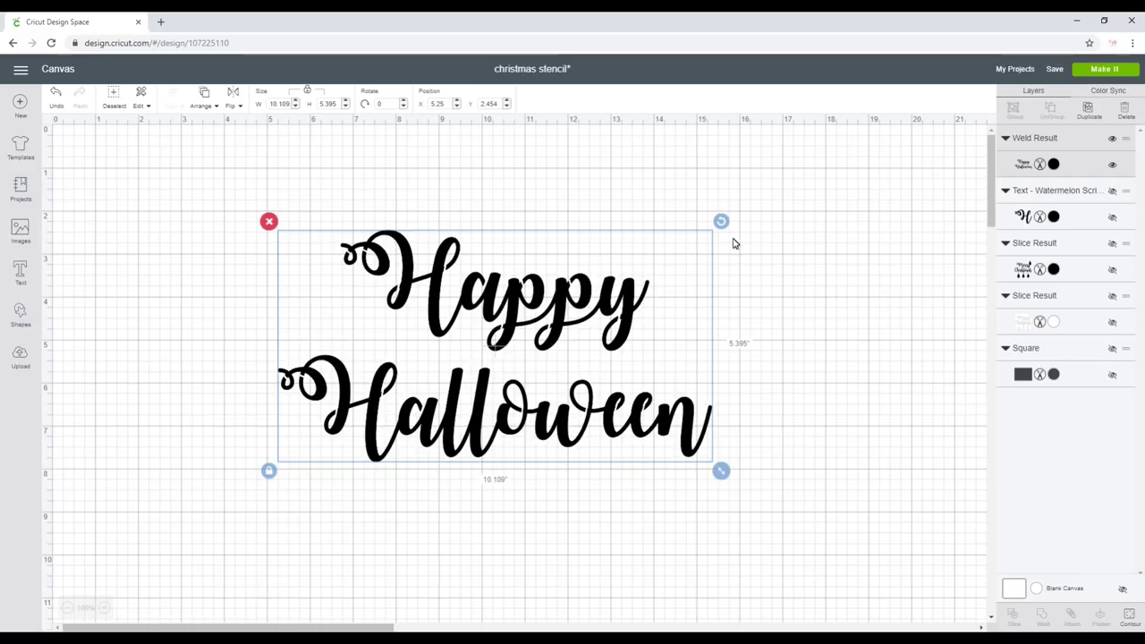
click(1112, 374)
drag(739, 343, 643, 316)
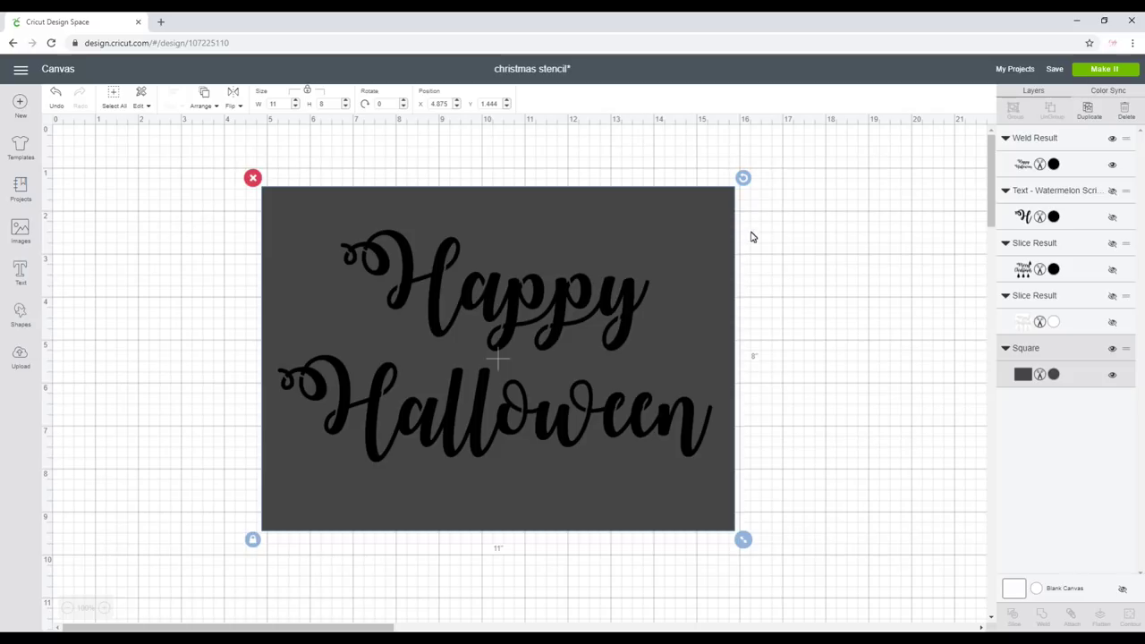
- Centre the Happy Halloween text on the rectangle using Align > Center
click(782, 205)
drag(810, 190, 246, 541)
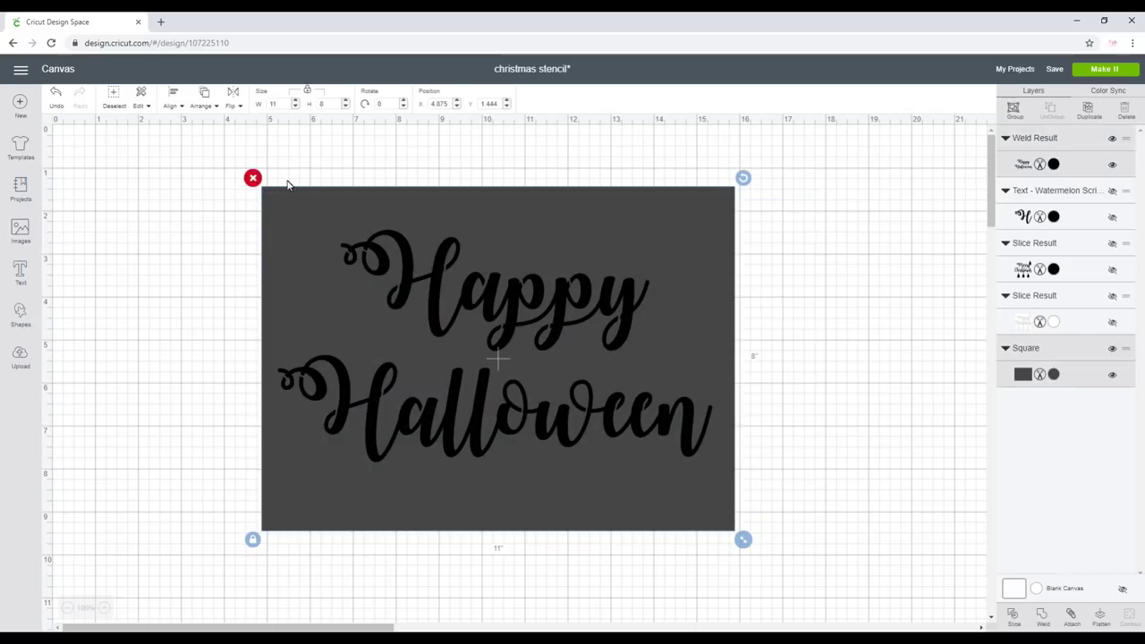
click(169, 98)
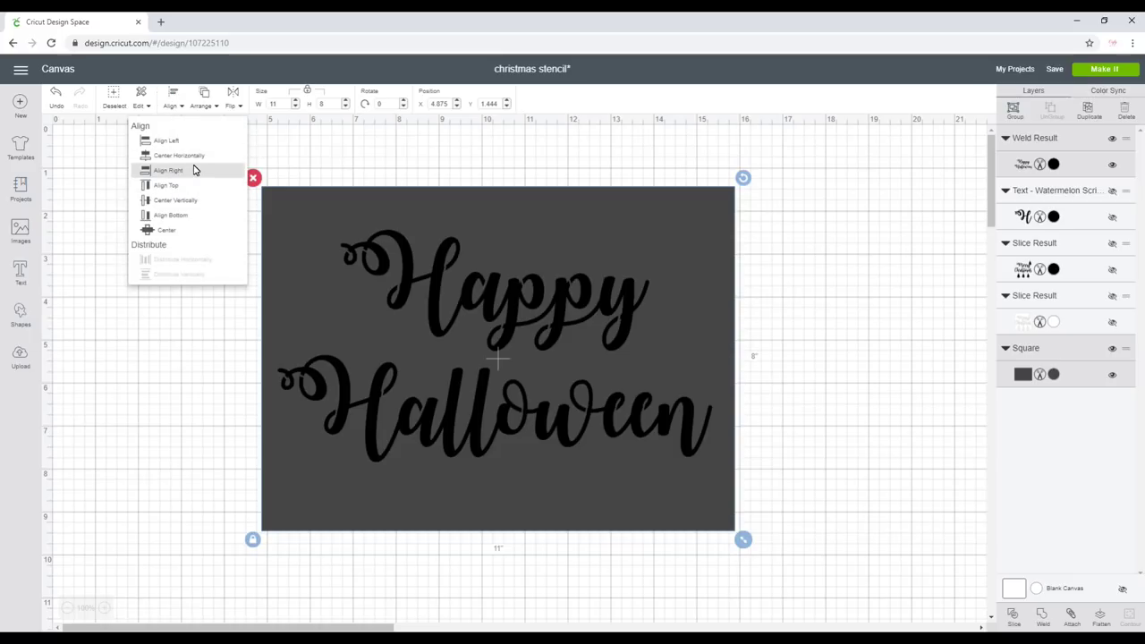
click(178, 231)
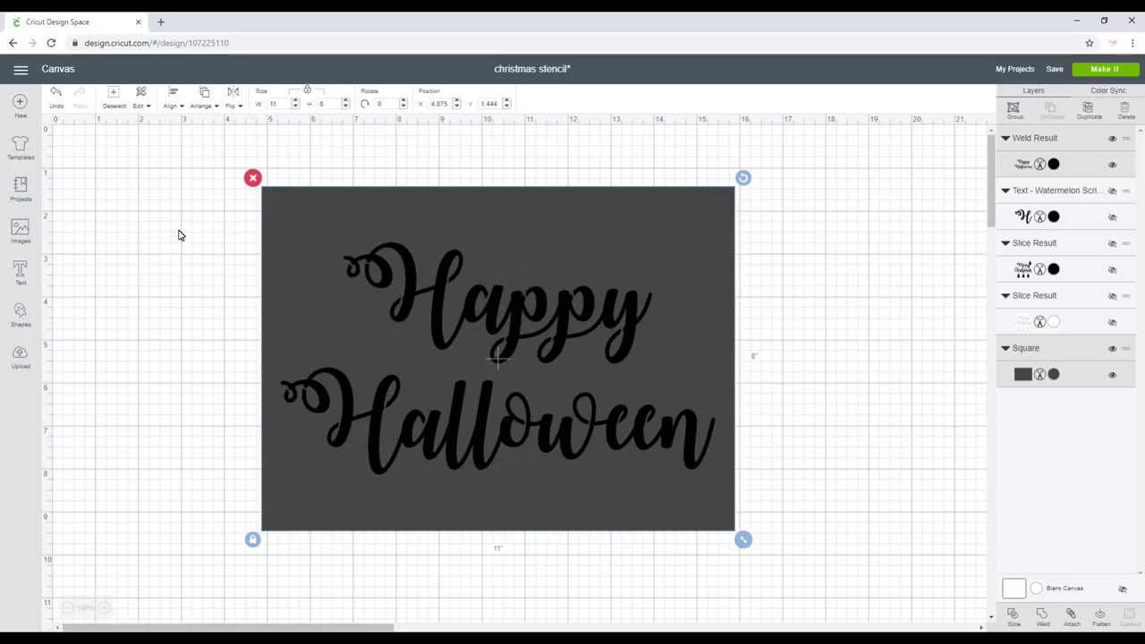
- Reselect the rectangle and text and slice the text out of the rectangle
click(831, 274)
drag(848, 232, 261, 472)
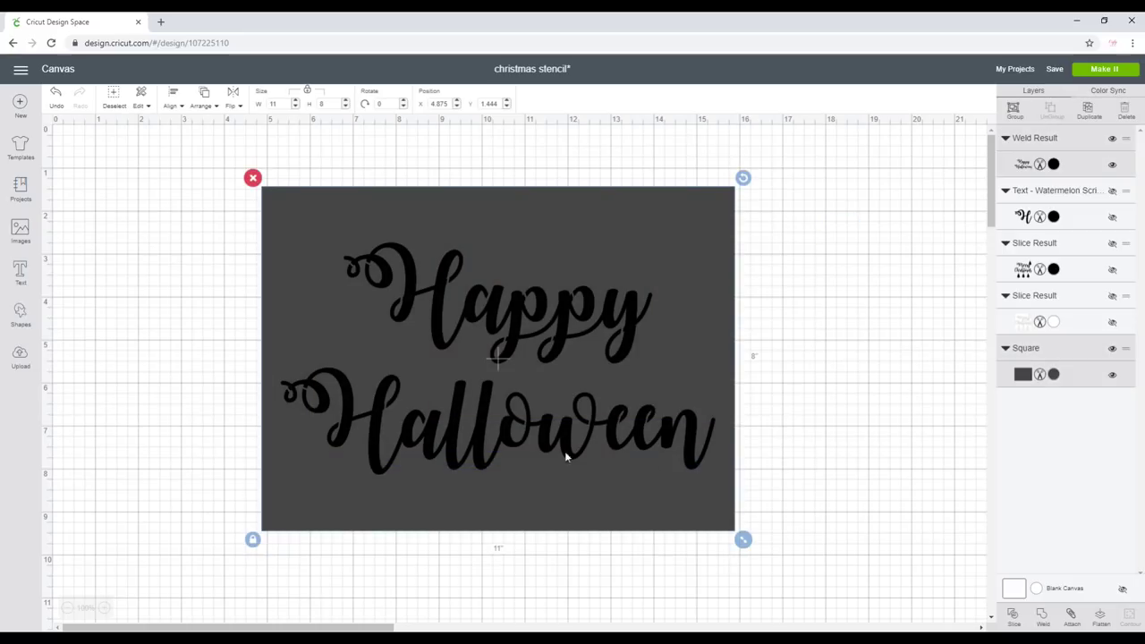
click(1014, 616)
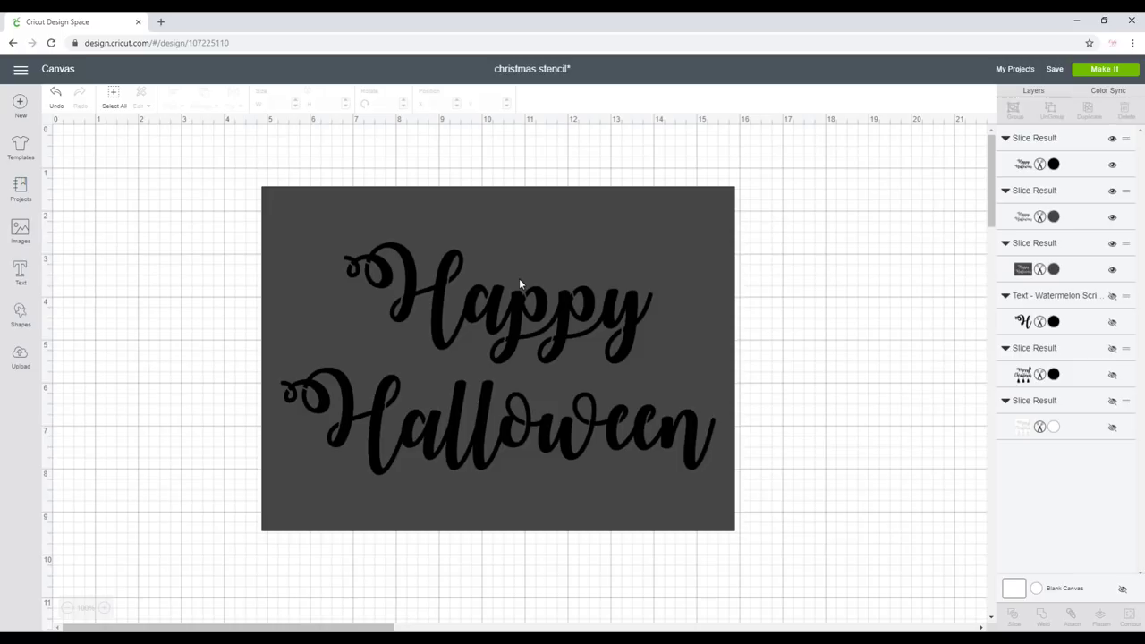
- Delete the black text slice, and move the dark text slice off the rectangle and hide it
drag(517, 295, 538, 358)
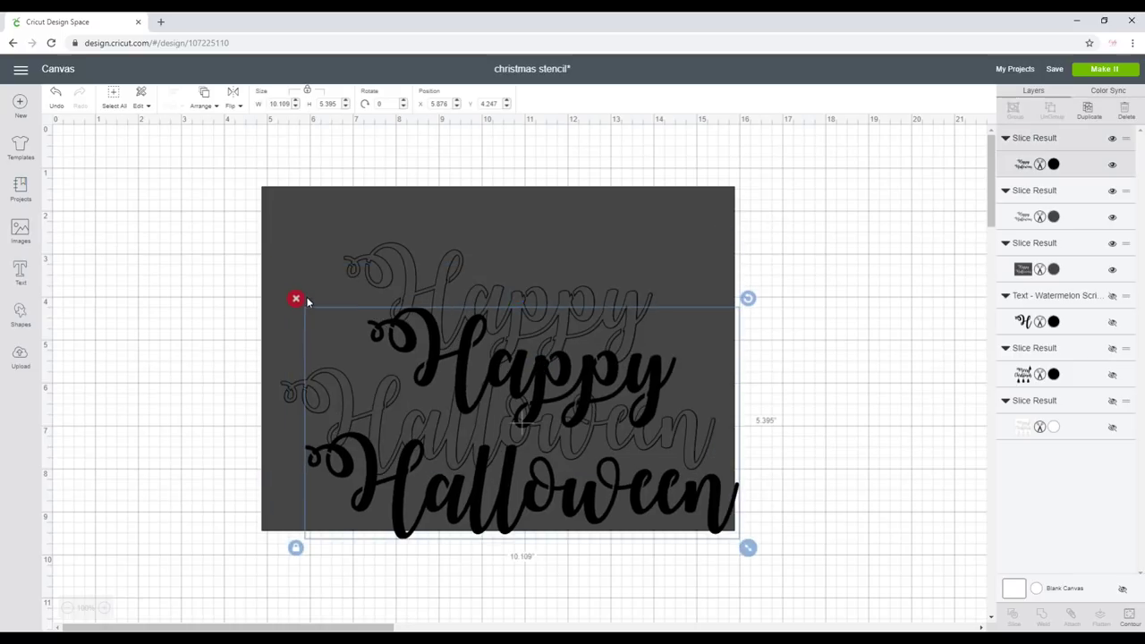
click(297, 298)
click(493, 303)
drag(493, 304, 639, 398)
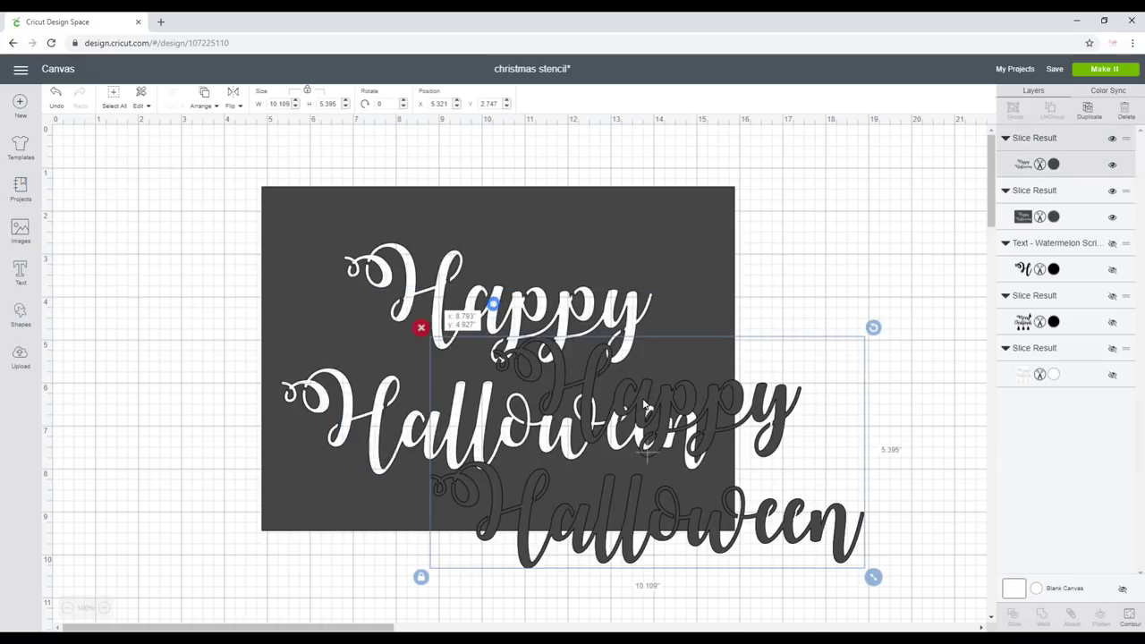
click(1113, 164)
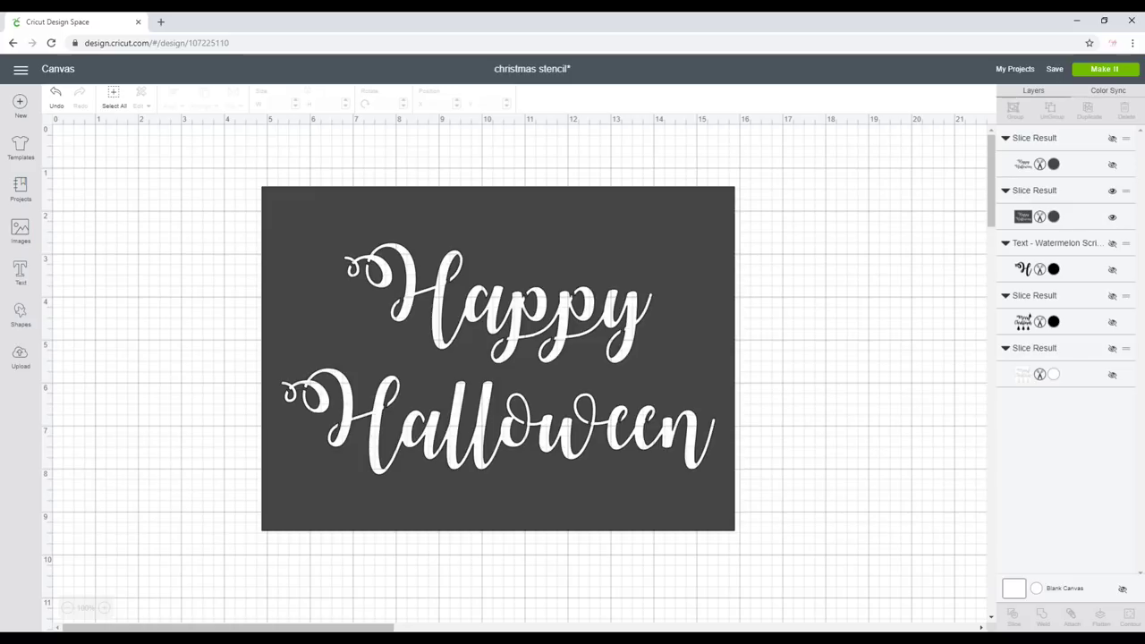
- Send the stencil to Make It and continue past the single-mat preview
click(1093, 71)
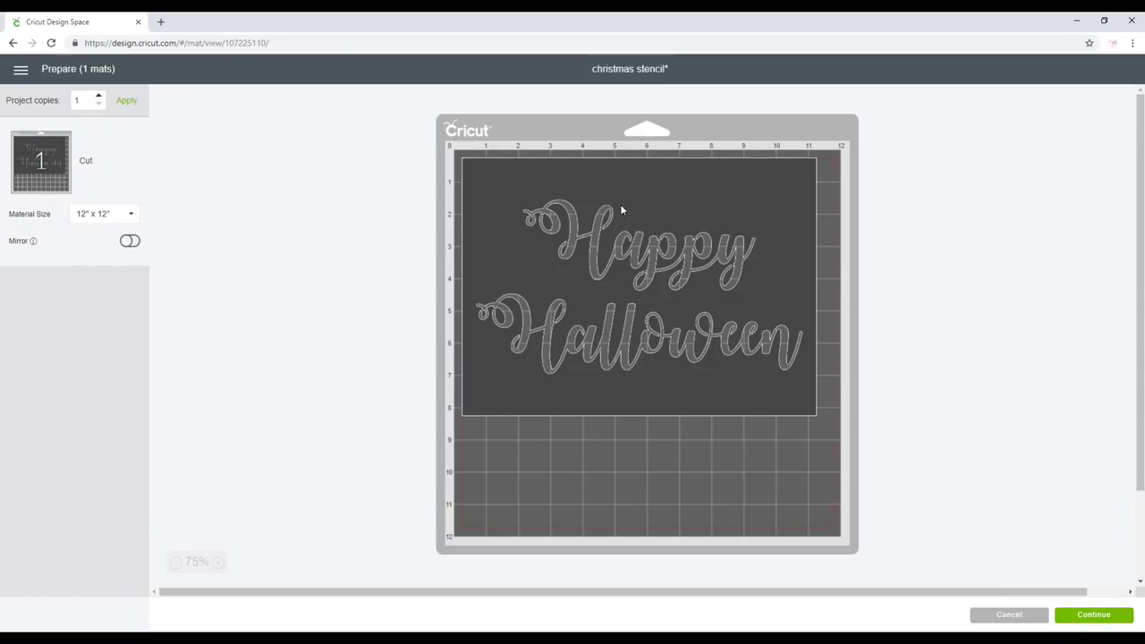
click(1100, 621)
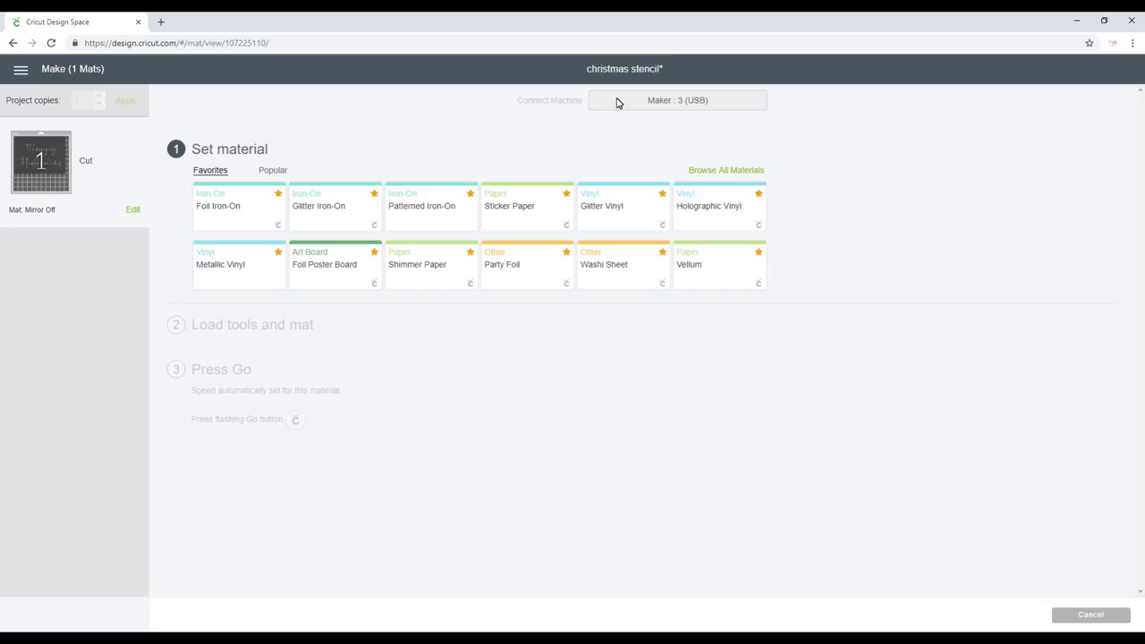
- Add a new custom material named 'mylar a4' from Browse All Materials > Material Settings
click(746, 170)
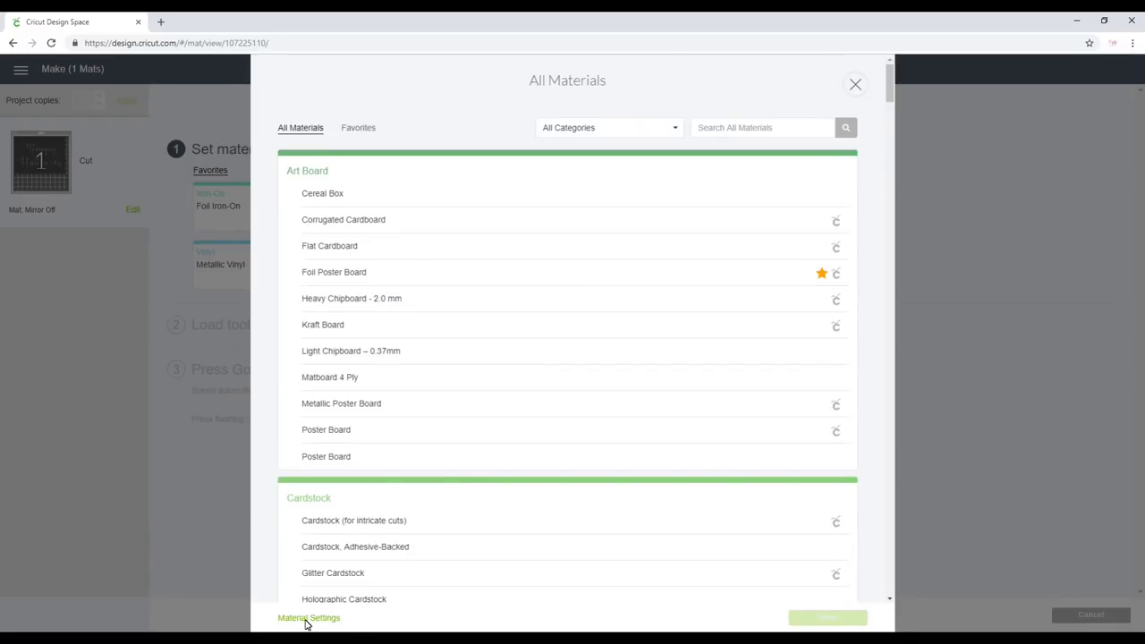
click(305, 619)
scroll(480, 383, down, 20)
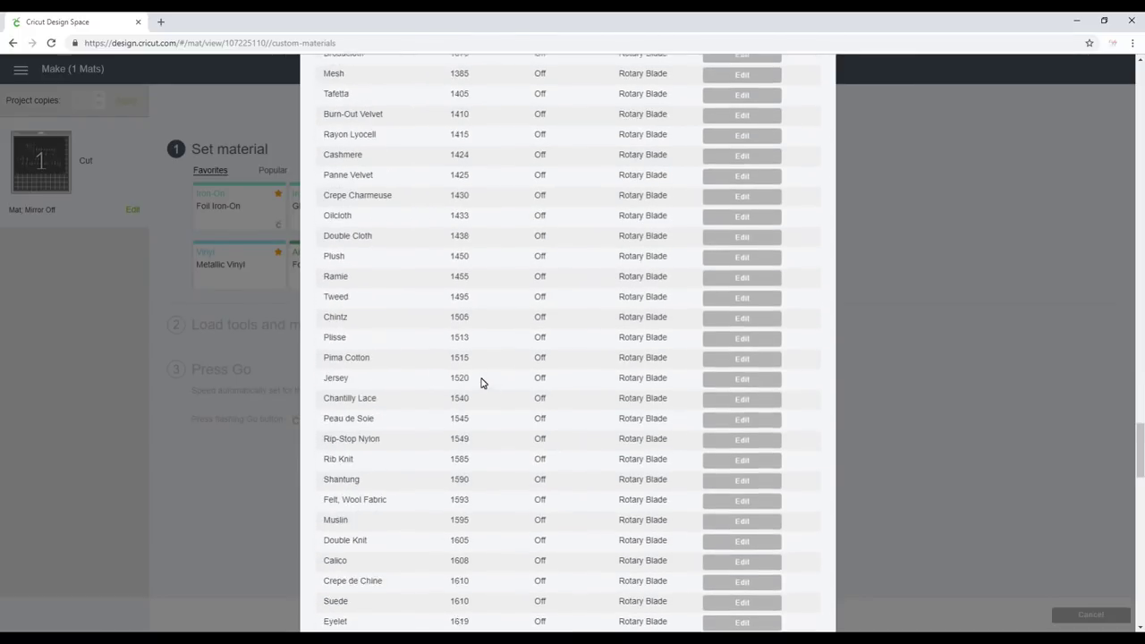
scroll(480, 383, down, 15)
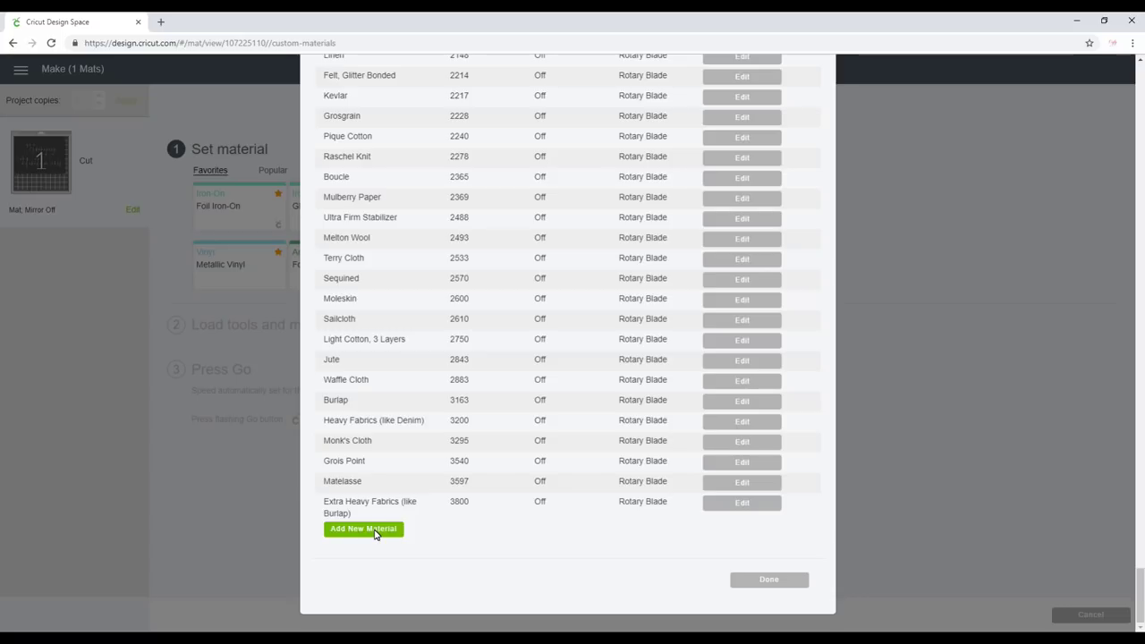
click(374, 532)
text(m)
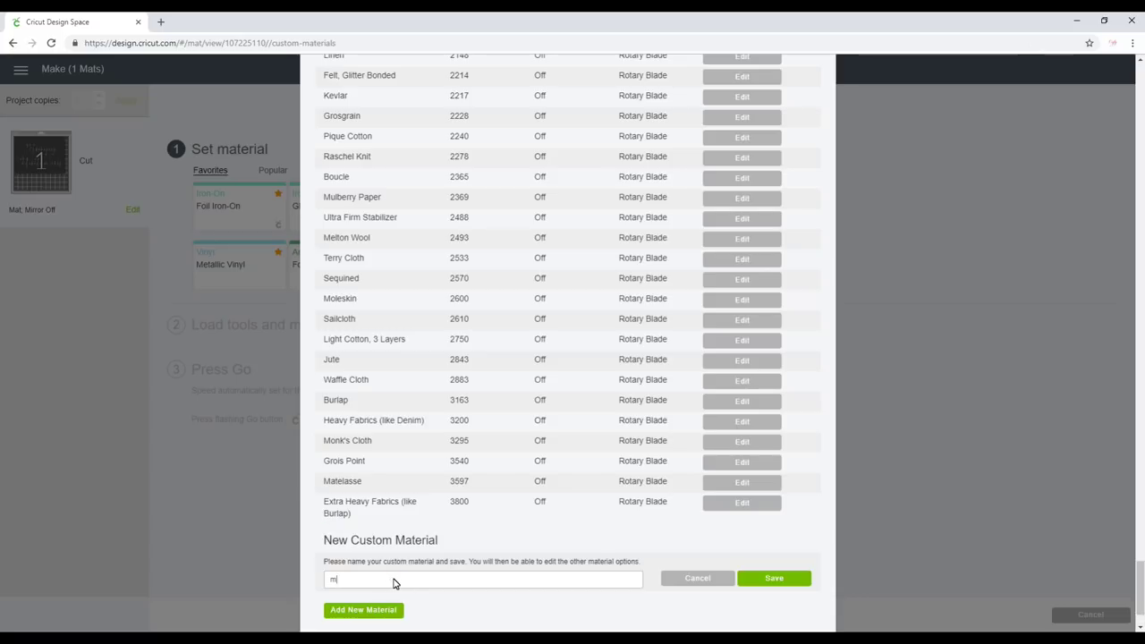
text(ylar a4)
- Save mylar a4 with Deep-Point Blade, 2x multi-cut and cut pressure 300
click(775, 578)
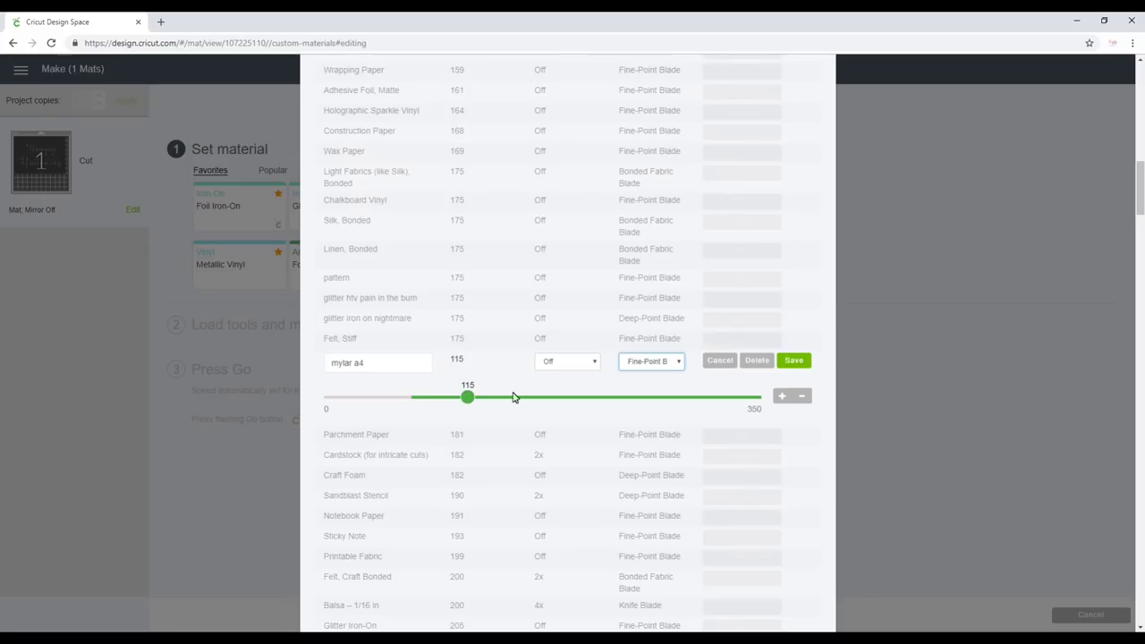
click(651, 362)
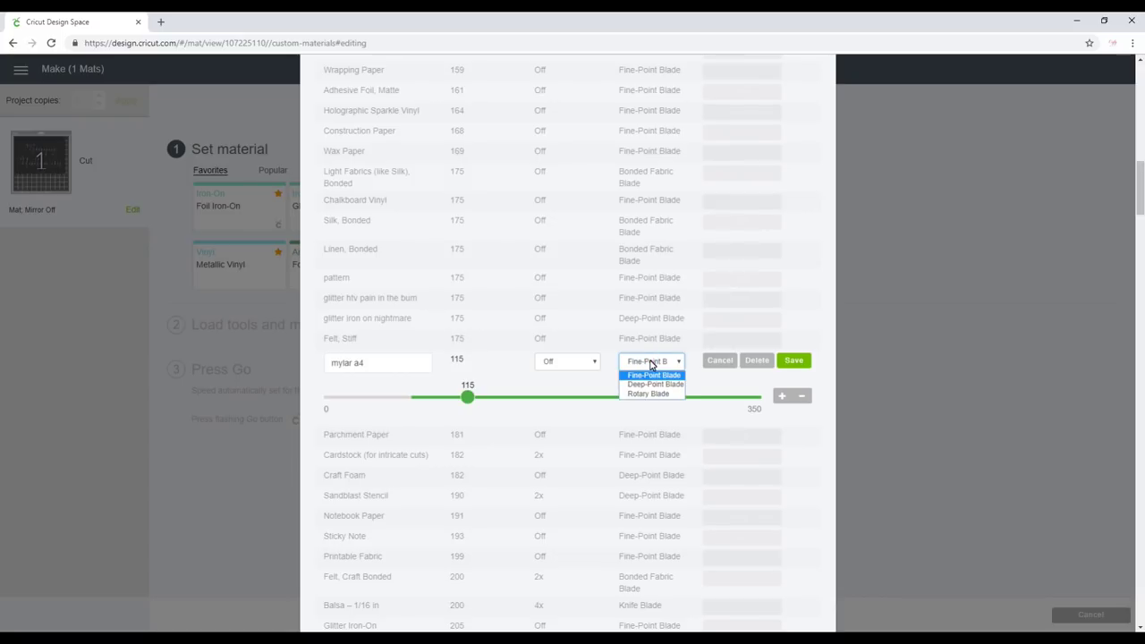
click(667, 385)
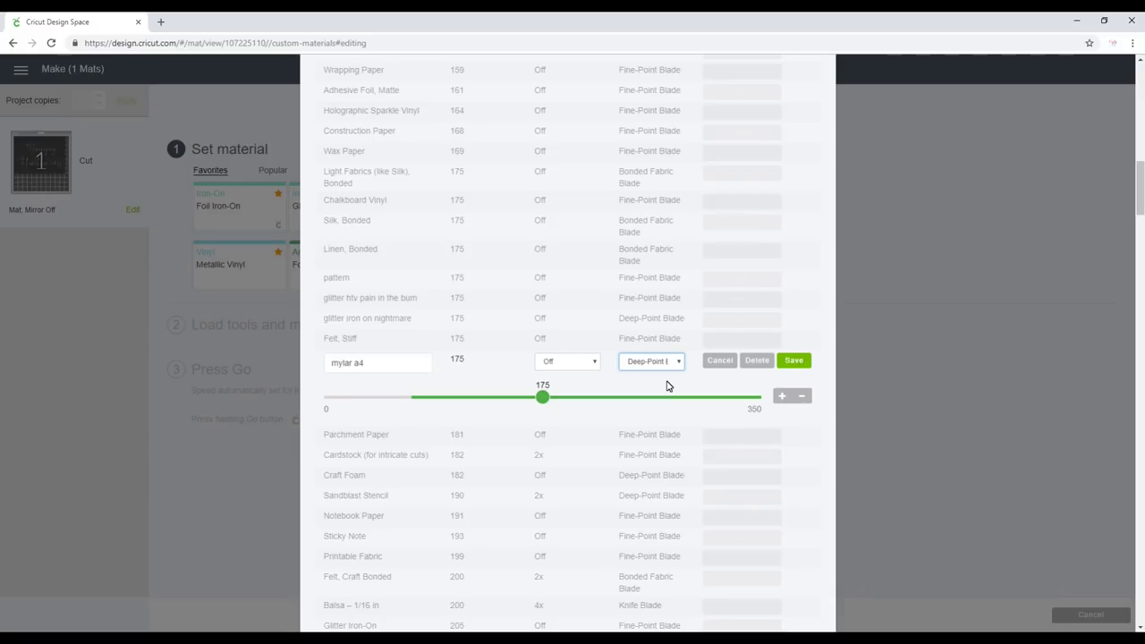
scroll(667, 386, down, 1)
click(590, 278)
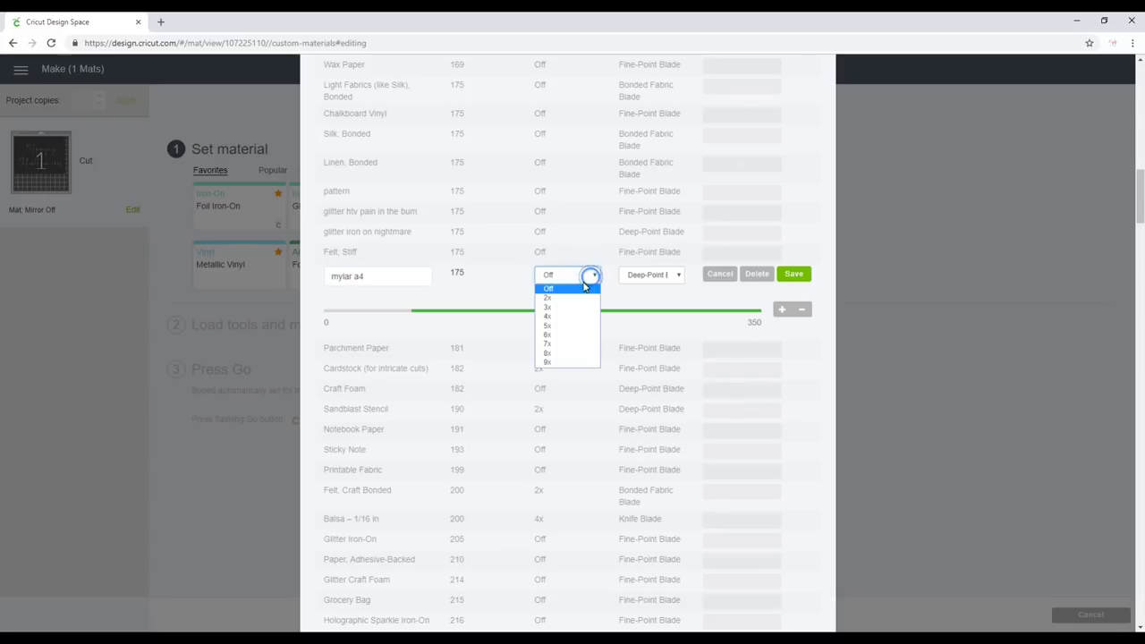
click(568, 299)
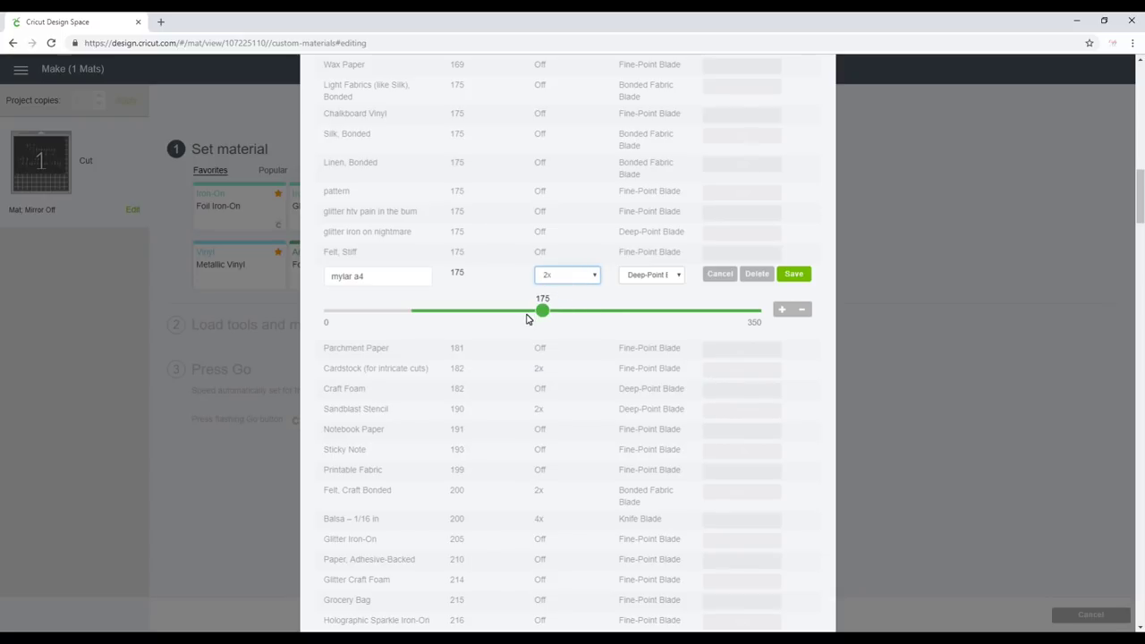
drag(543, 312, 700, 313)
- Save the custom 'mylar a4' settings and select mylar a4 from My Materials as the cut material
click(795, 274)
click(820, 95)
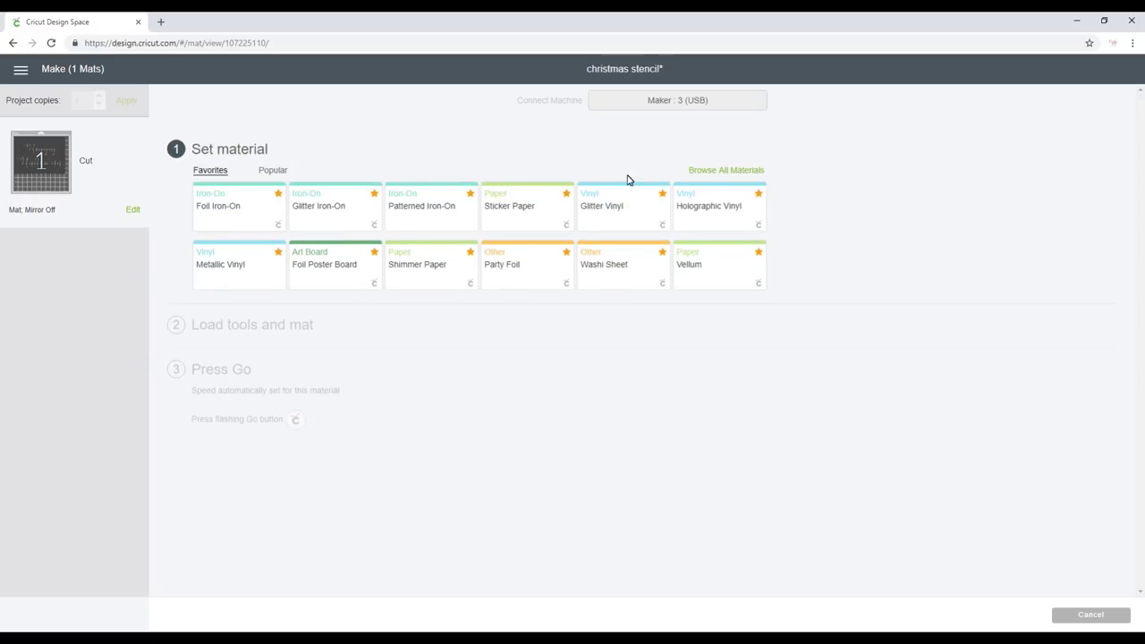
click(750, 172)
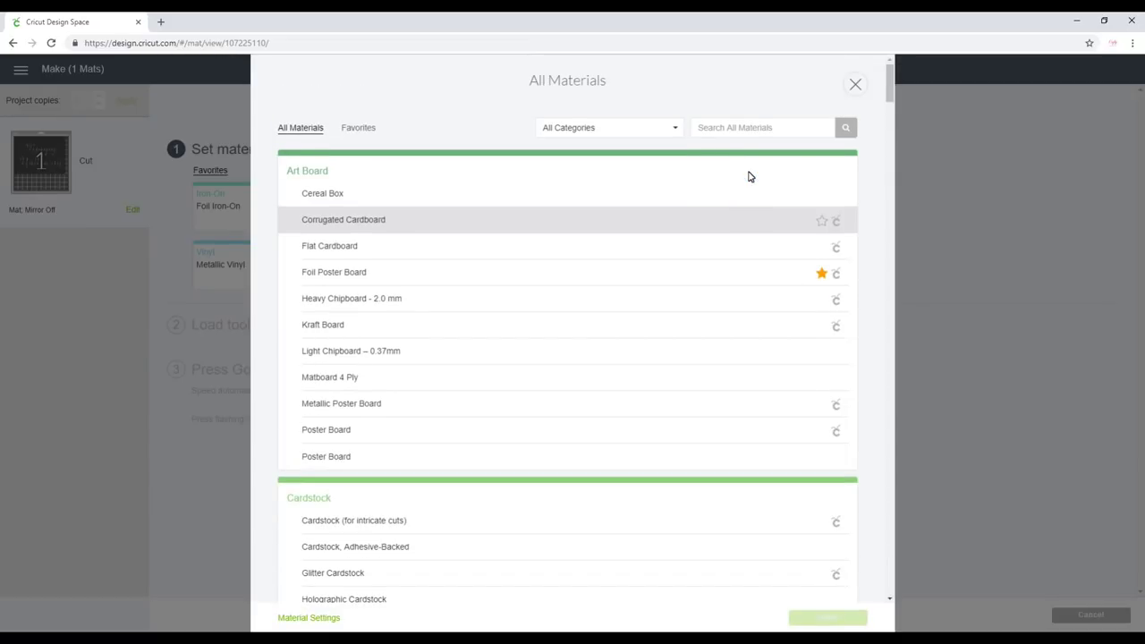
scroll(733, 182, down, 15)
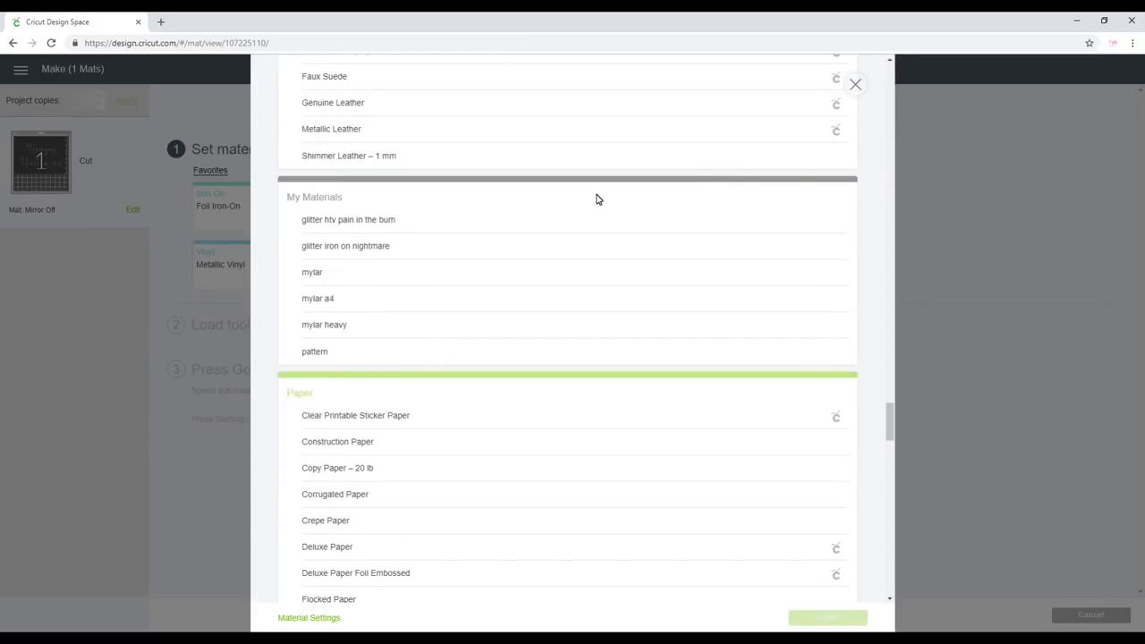
click(351, 303)
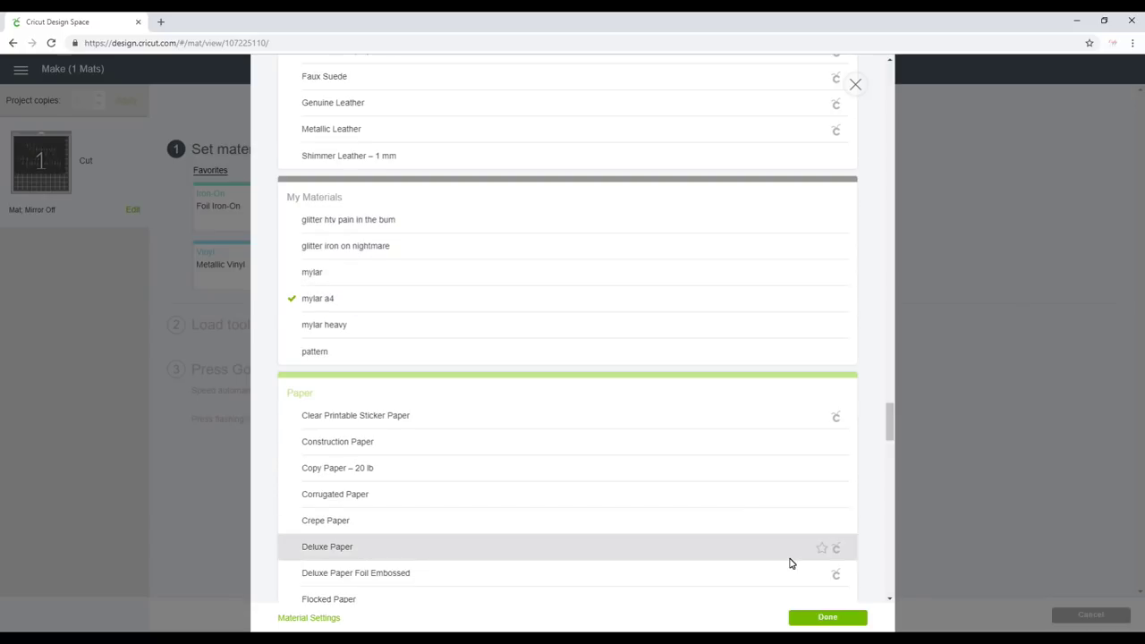